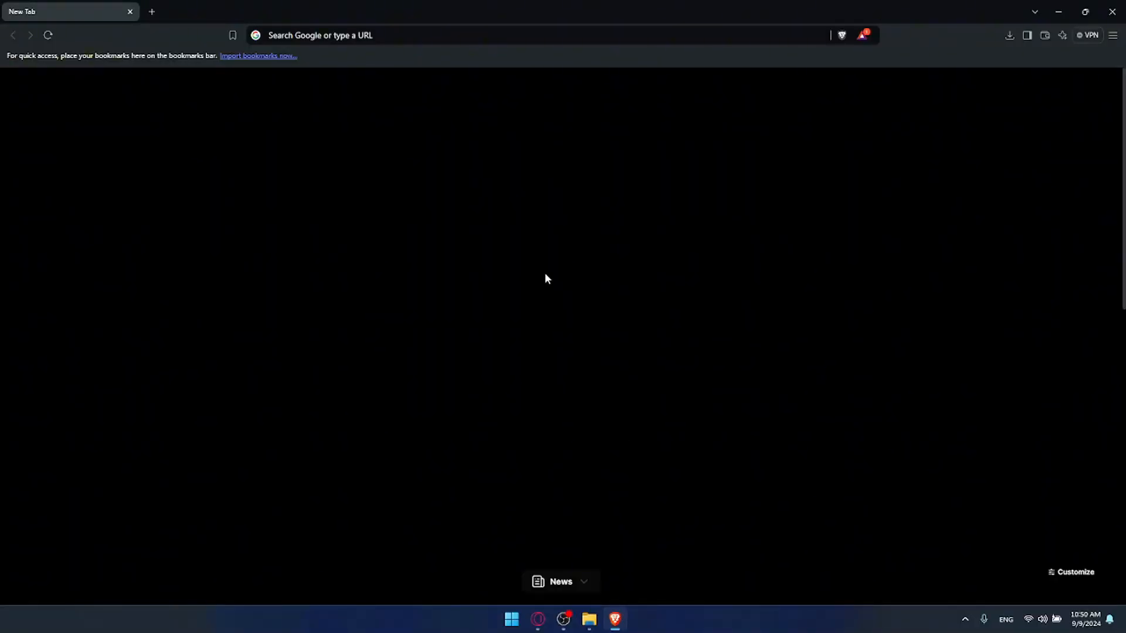
Step: Open a new private browser window and go to trello.com
{"action": "key", "text": "ctrl+shift+n"}
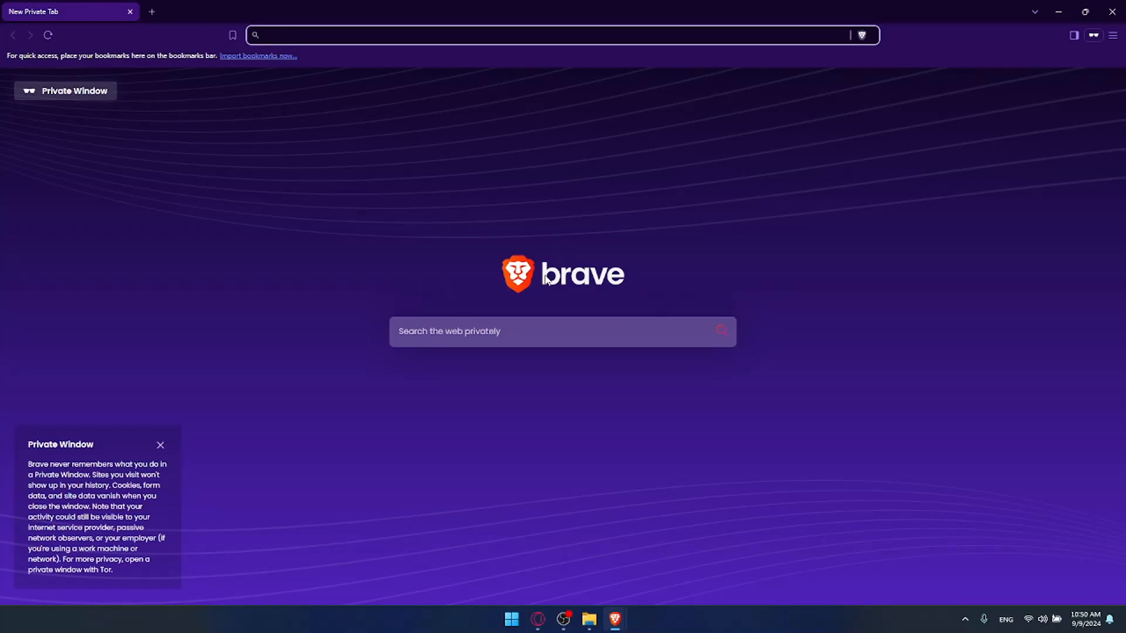
{"action": "left_click", "coordinate": [470, 176]}
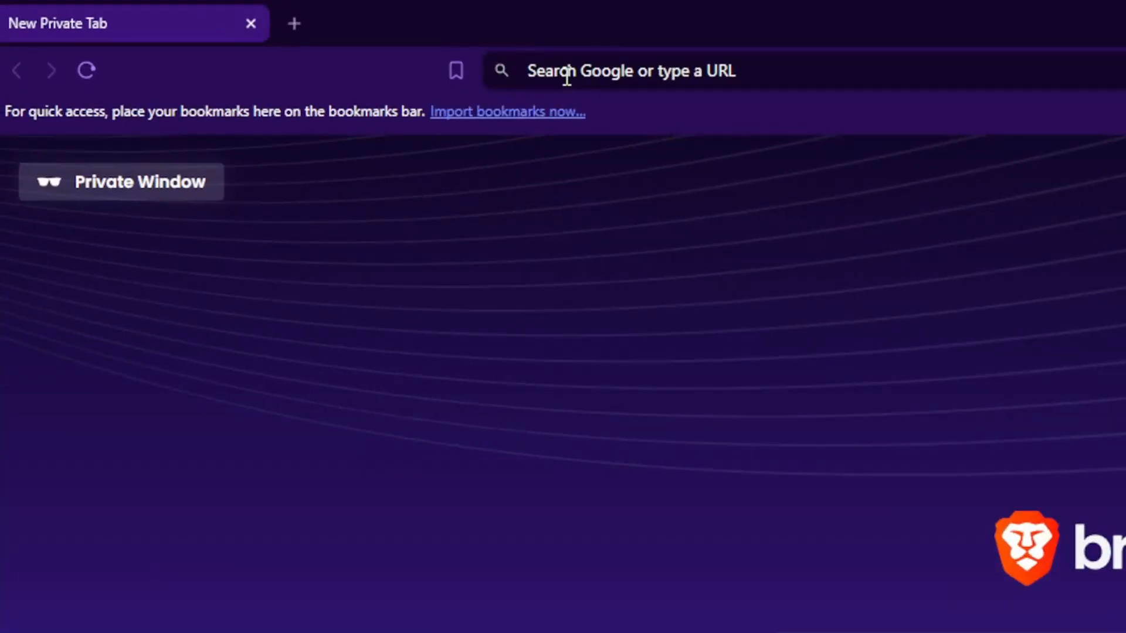
{"action": "left_click", "coordinate": [286, 35]}
{"action": "type", "text": "trello"}
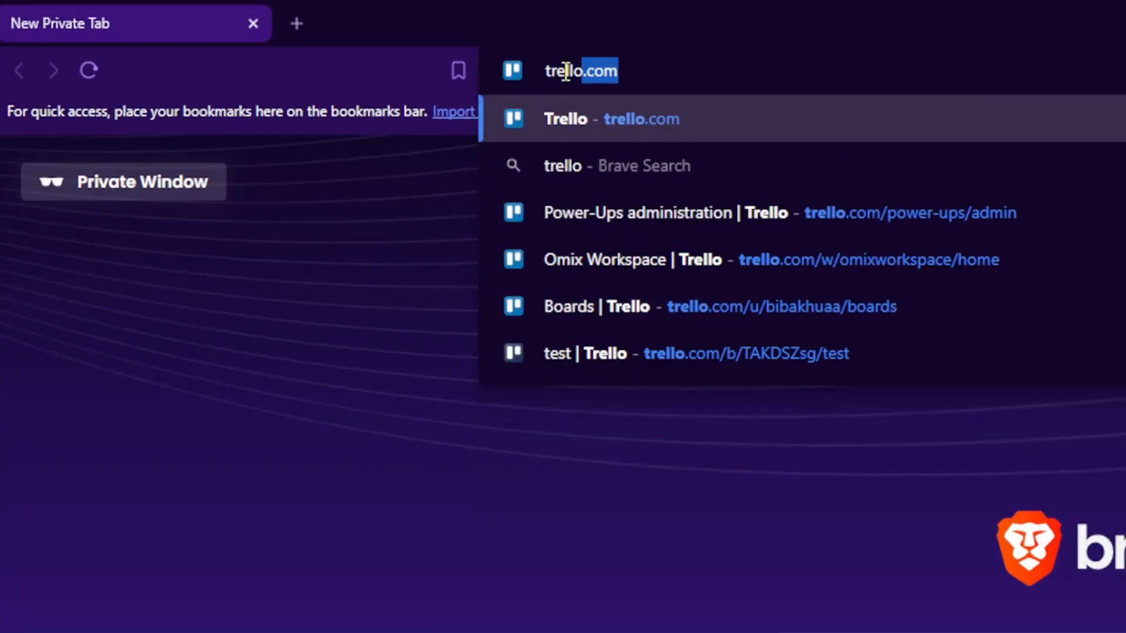
{"action": "type", "text": ".com"}
{"action": "key", "text": "Return"}
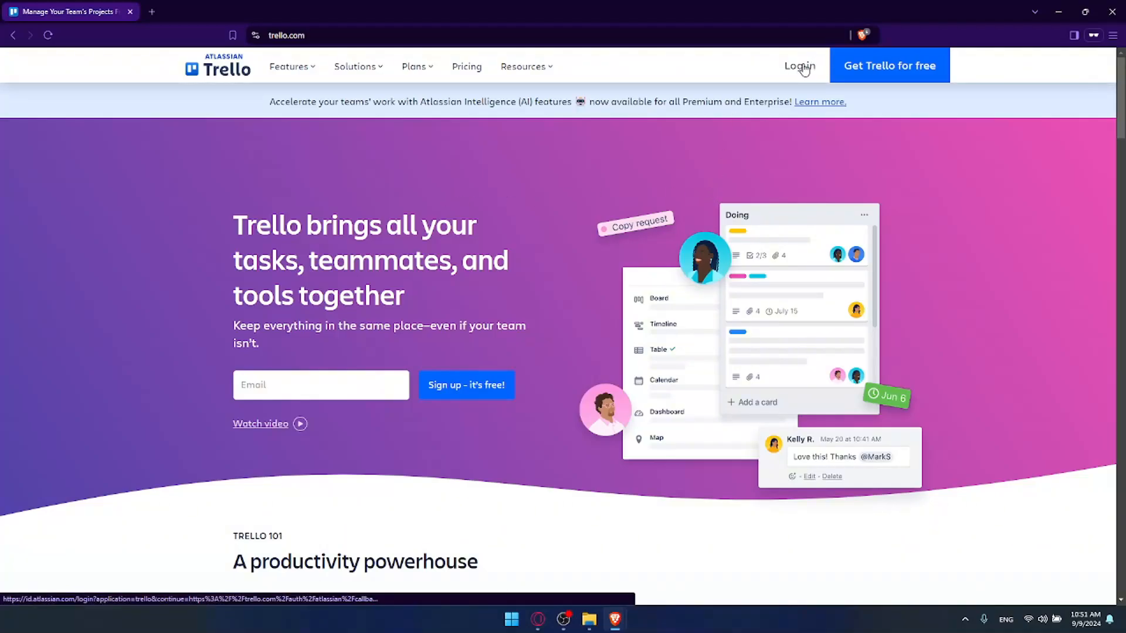
Step: Open the sign-up page for a free Trello account
{"action": "left_click", "coordinate": [876, 71]}
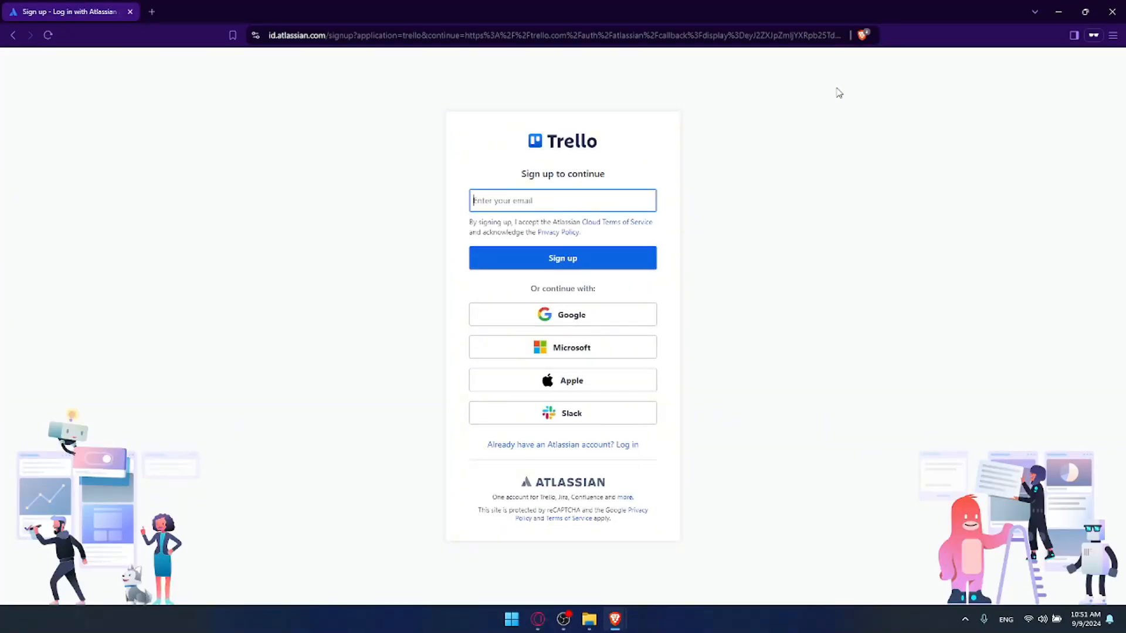
{"action": "left_click", "coordinate": [558, 200]}
{"action": "left_click", "coordinate": [504, 176]}
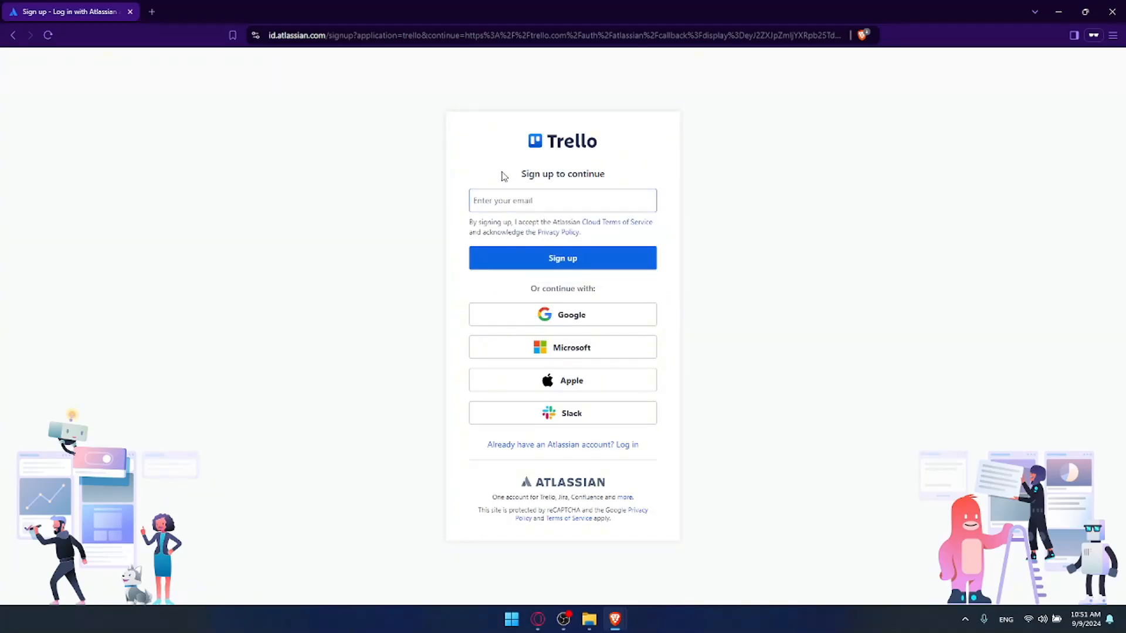
Step: Open the Cloud Terms of Service and Privacy Policy from the sign-up form, and skim and close the Atlassian Customer Agreement
{"action": "left_click_drag", "start_coordinate": [469, 223], "coordinate": [578, 224]}
{"action": "left_click", "coordinate": [606, 237]}
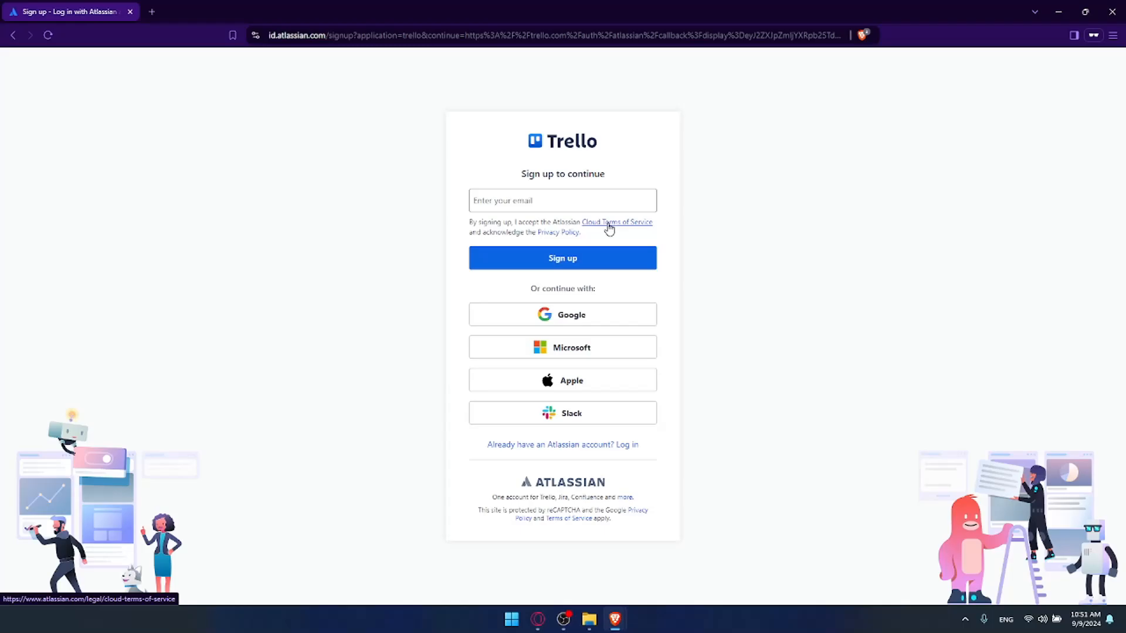
{"action": "left_click", "coordinate": [609, 226]}
{"action": "key", "text": "ctrl+shift+Tab"}
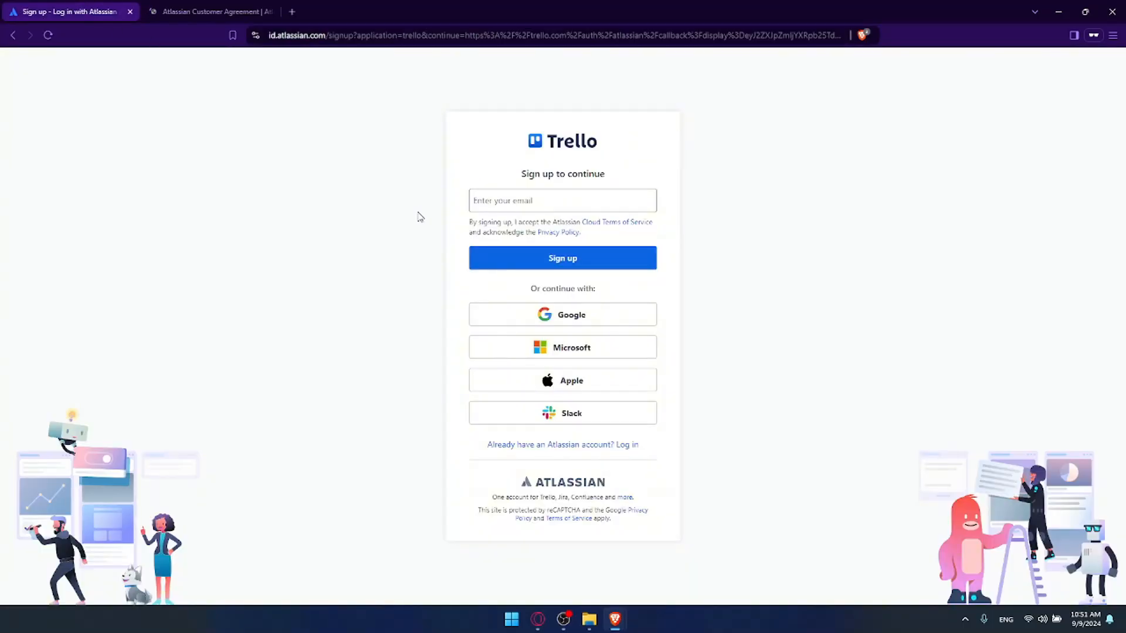
{"action": "left_click", "coordinate": [546, 233]}
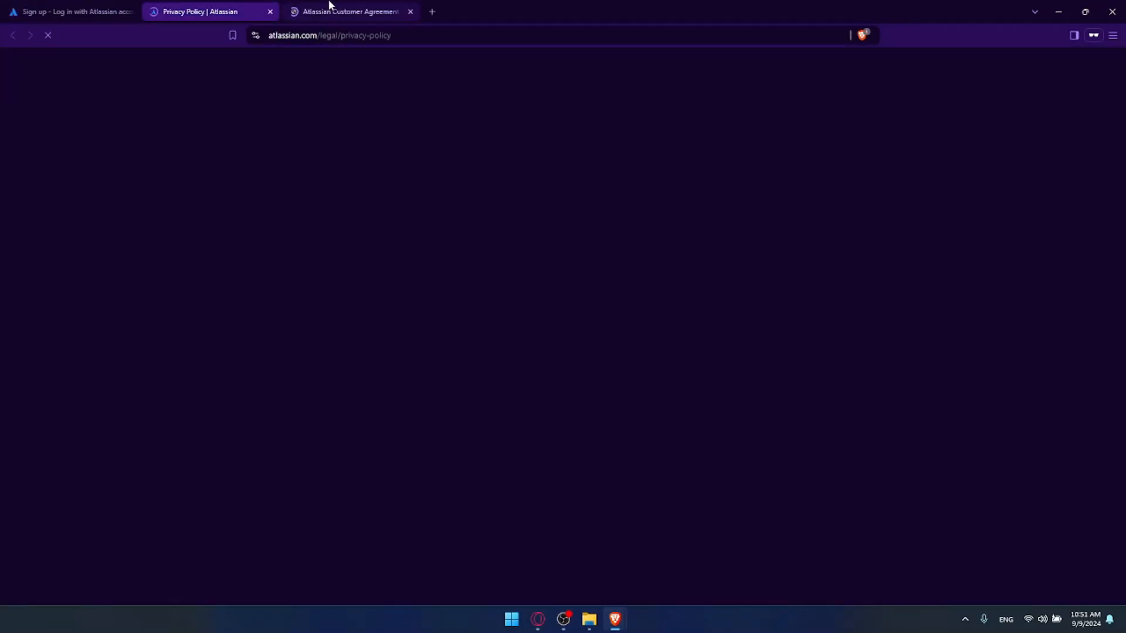
{"action": "left_click", "coordinate": [329, 5]}
{"action": "scroll", "coordinate": [471, 187], "scroll_direction": "down", "scroll_amount": 15}
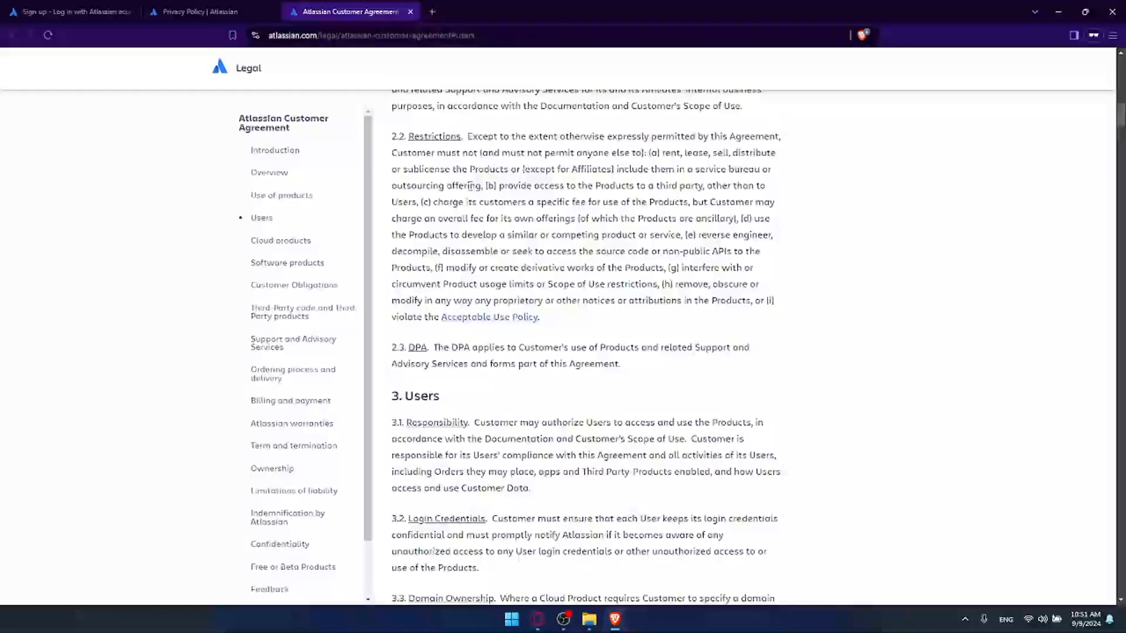
{"action": "scroll", "coordinate": [471, 186], "scroll_direction": "down", "scroll_amount": 20}
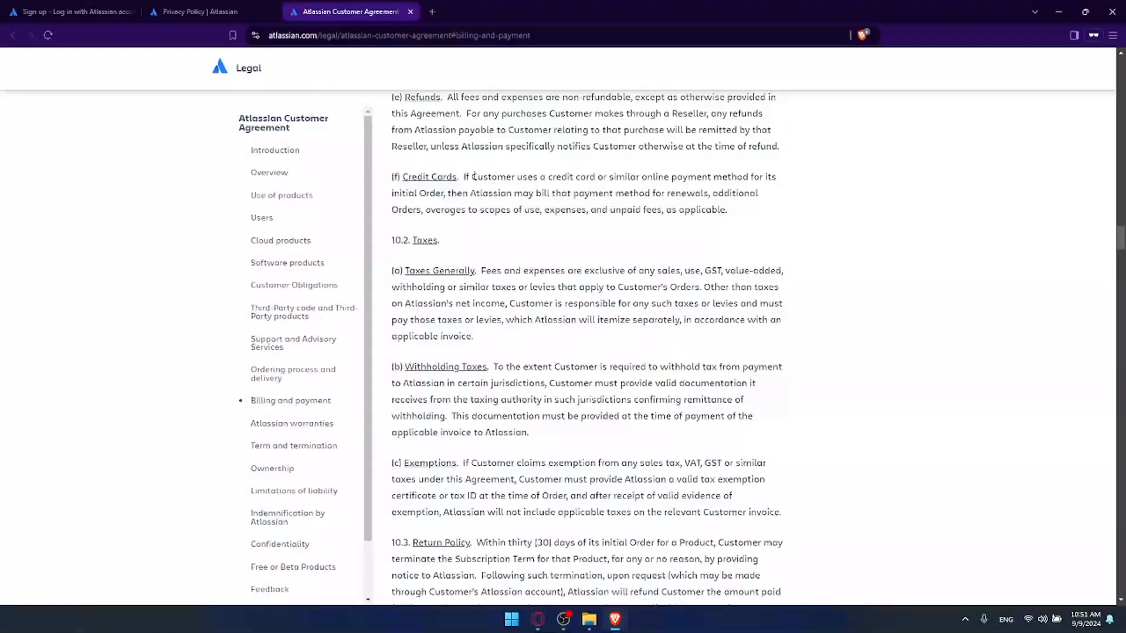
{"action": "scroll", "coordinate": [473, 177], "scroll_direction": "down", "scroll_amount": 15}
{"action": "left_click", "coordinate": [410, 12]}
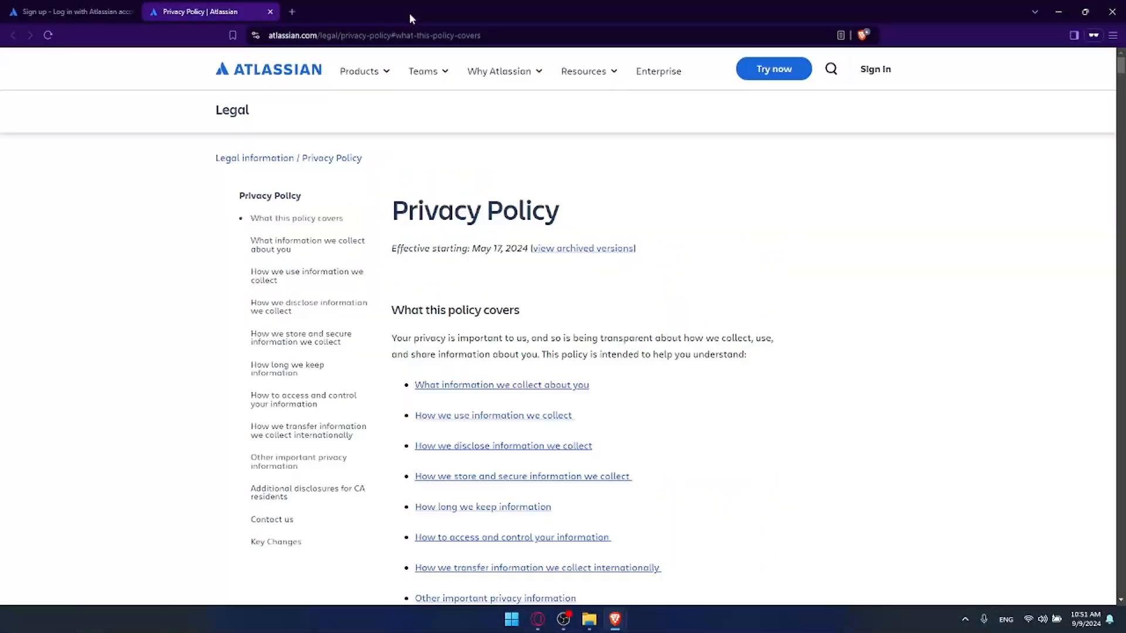
Step: Skim the Atlassian Privacy Policy and close it to return to the sign-up form
{"action": "scroll", "coordinate": [757, 275], "scroll_direction": "down", "scroll_amount": 15}
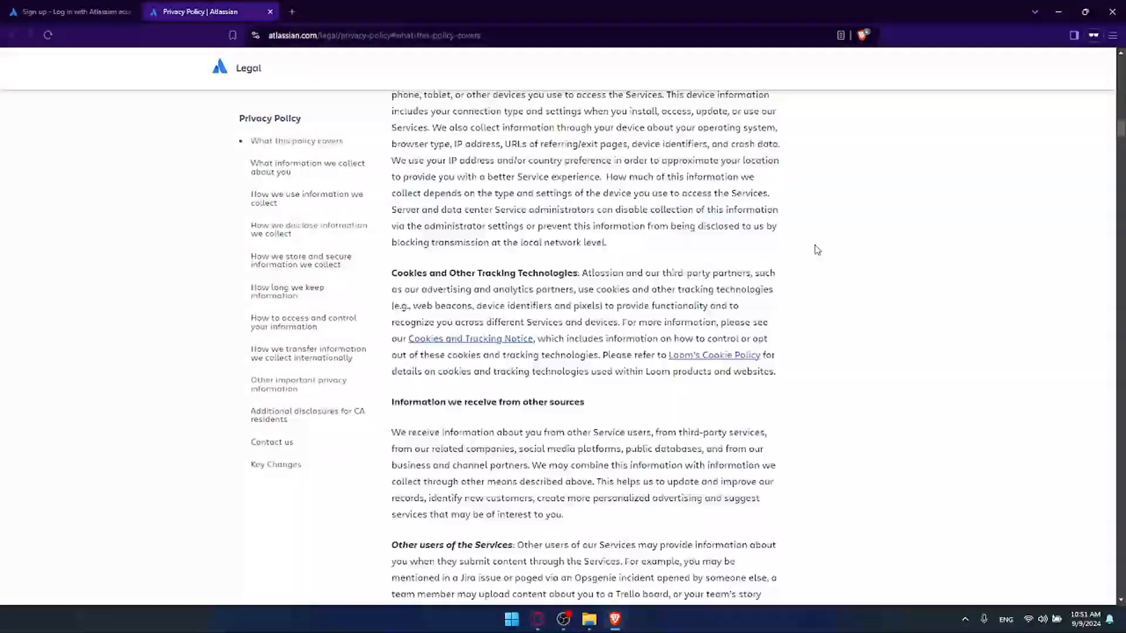
{"action": "scroll", "coordinate": [817, 249], "scroll_direction": "down", "scroll_amount": 8}
{"action": "left_click", "coordinate": [270, 11]}
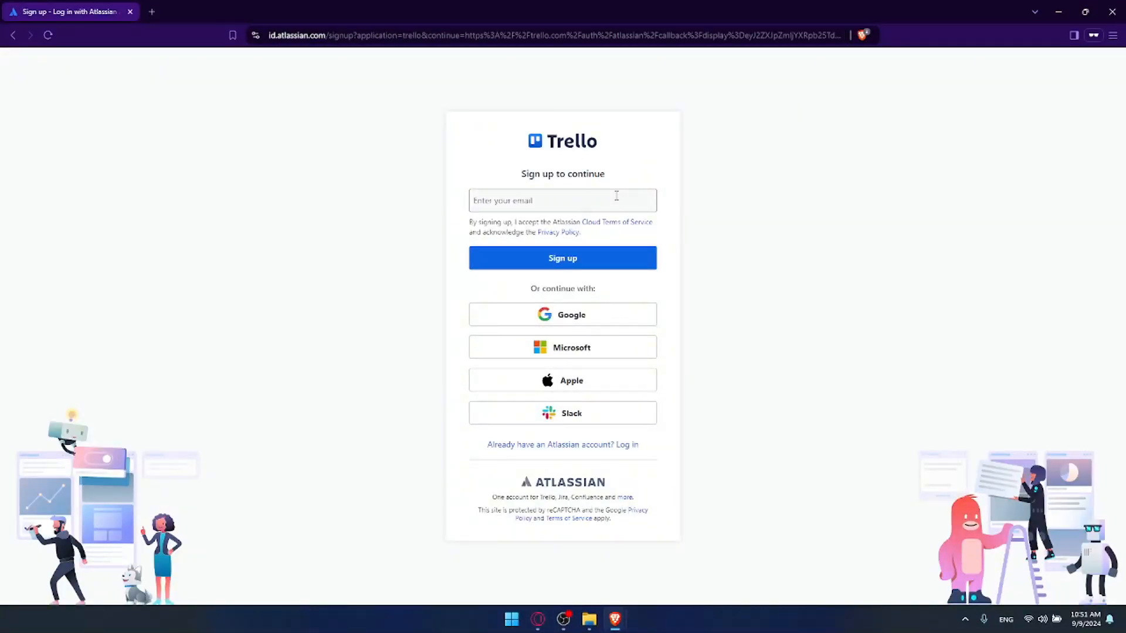
Step: Enter the account e-mail address in the Trello sign-up form and submit it
{"action": "left_click", "coordinate": [616, 196]}
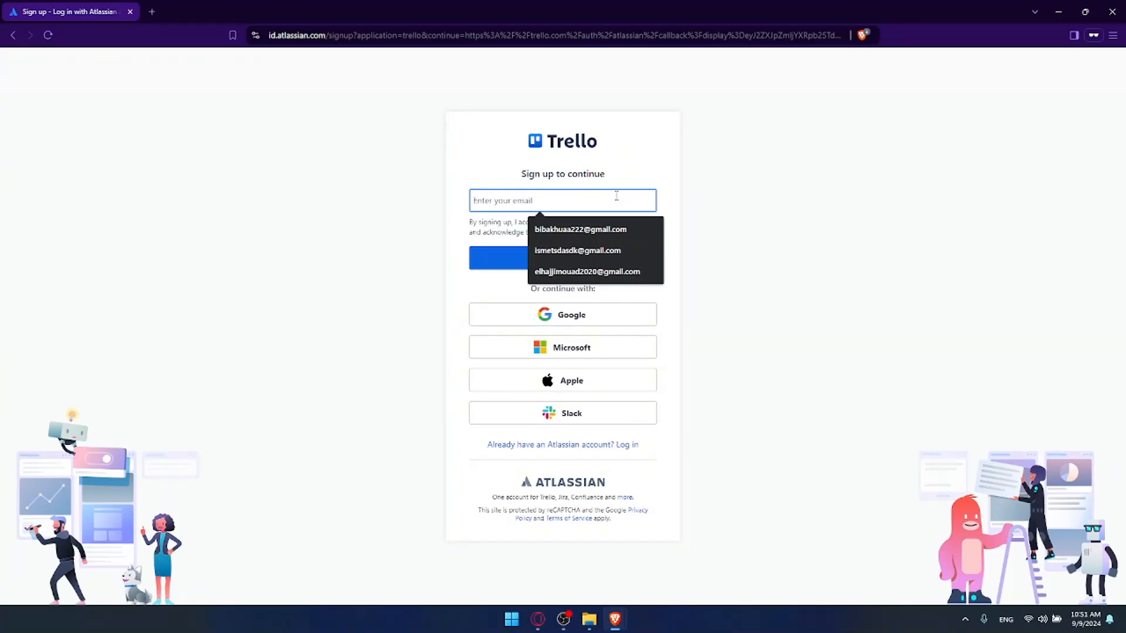
{"action": "type", "text": "biba"}
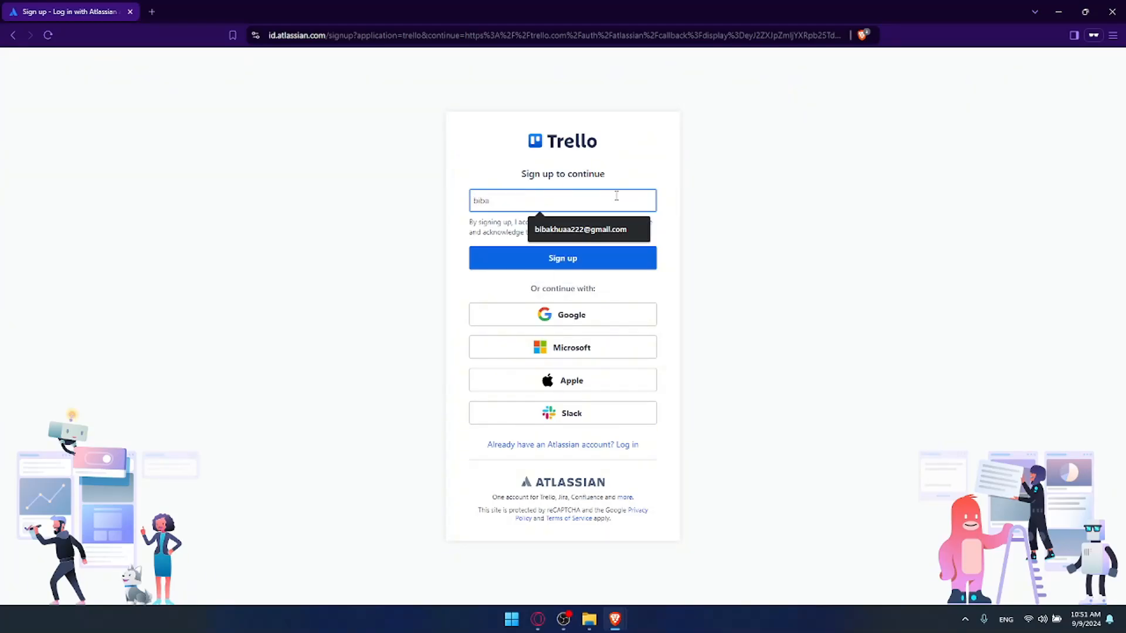
{"action": "key", "text": "BackSpace"}
{"action": "key", "text": "BackSpace"}
{"action": "key", "text": "BackSpace"}
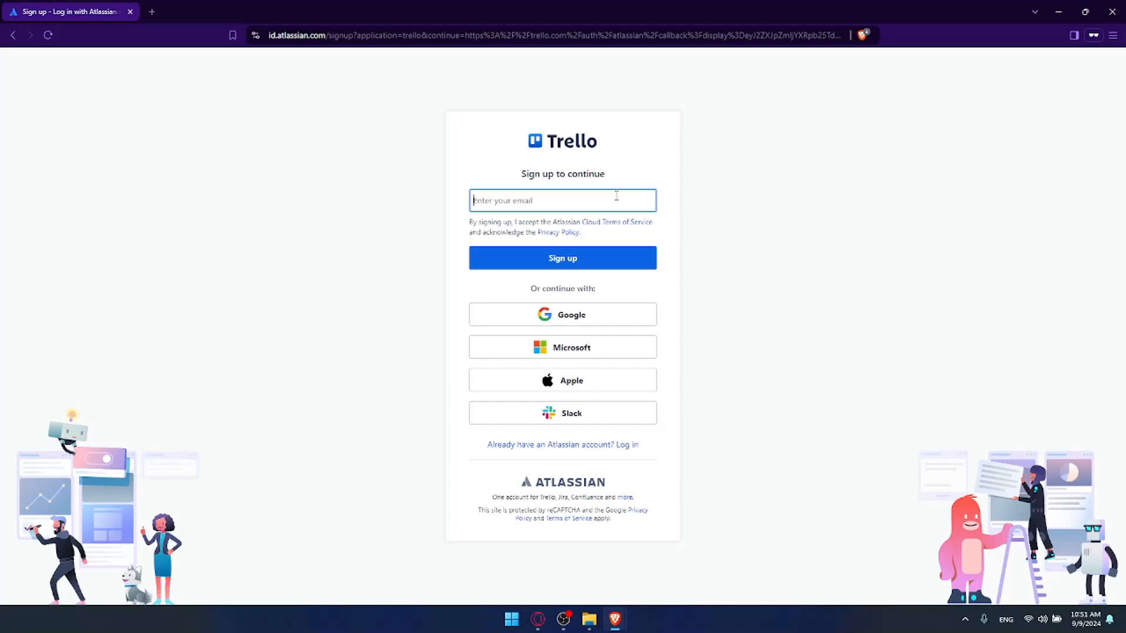
{"action": "left_click", "coordinate": [589, 264]}
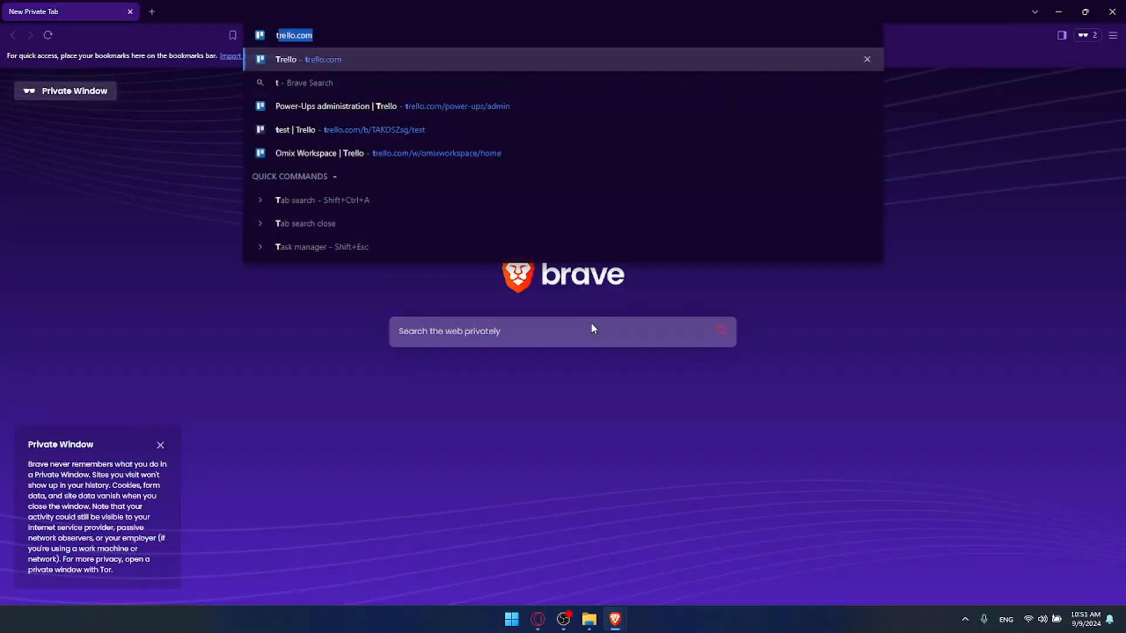
Step: Load trello.com in the new private window and close the duplicate Trello window
{"action": "key", "text": "Return"}
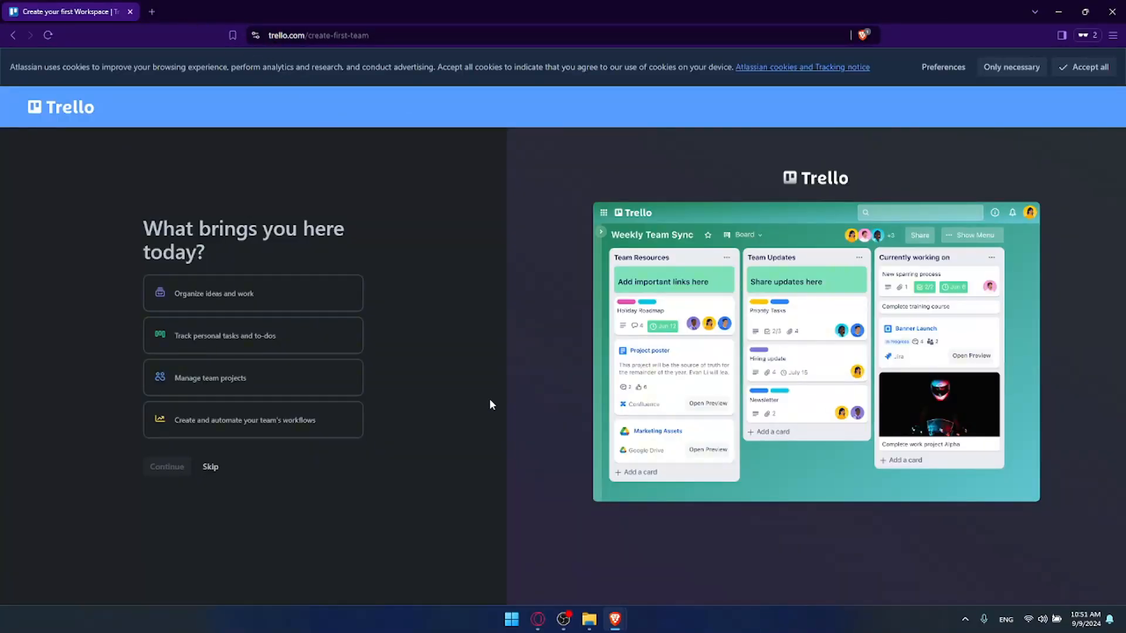
{"action": "mouse_move", "coordinate": [620, 621]}
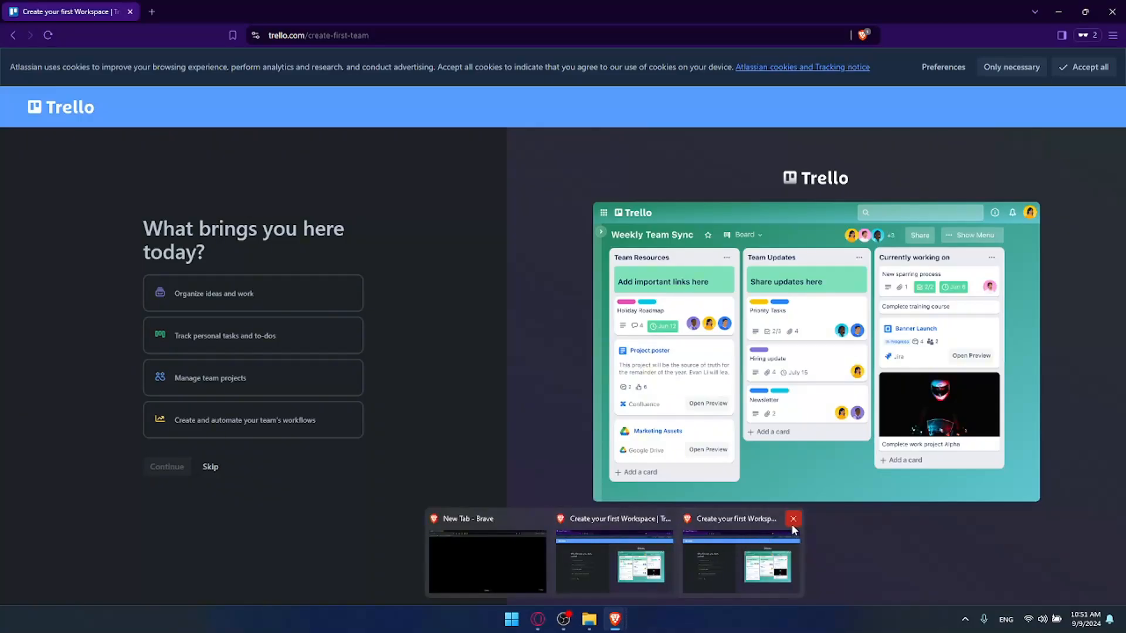
{"action": "left_click", "coordinate": [793, 519]}
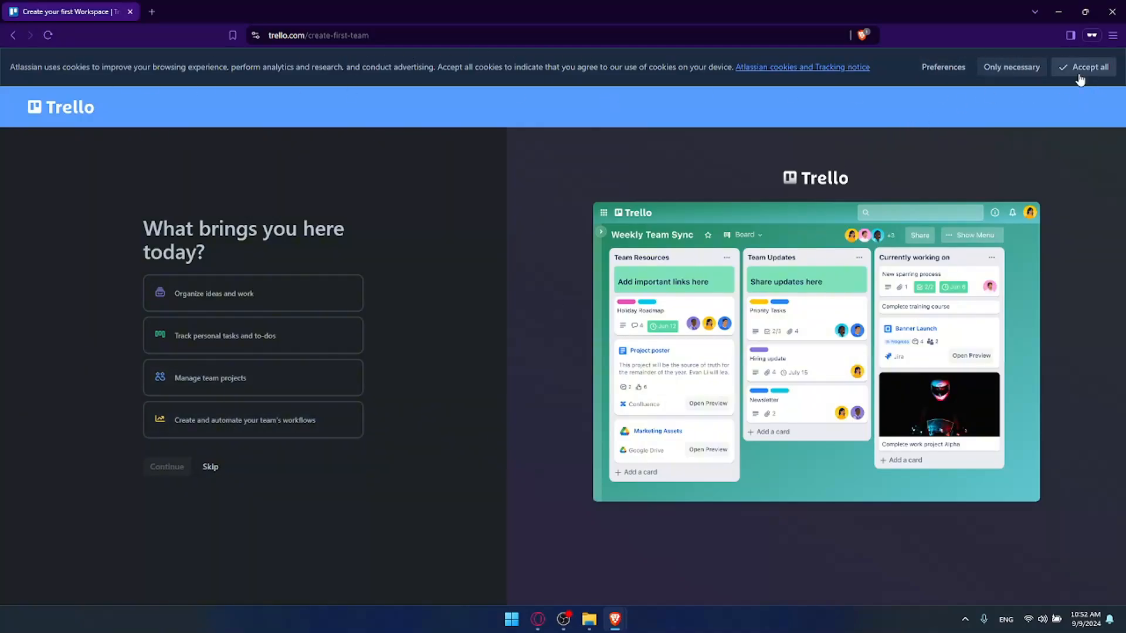
Step: Accept all cookies on the Trello workspace setup page
{"action": "left_click", "coordinate": [1080, 79]}
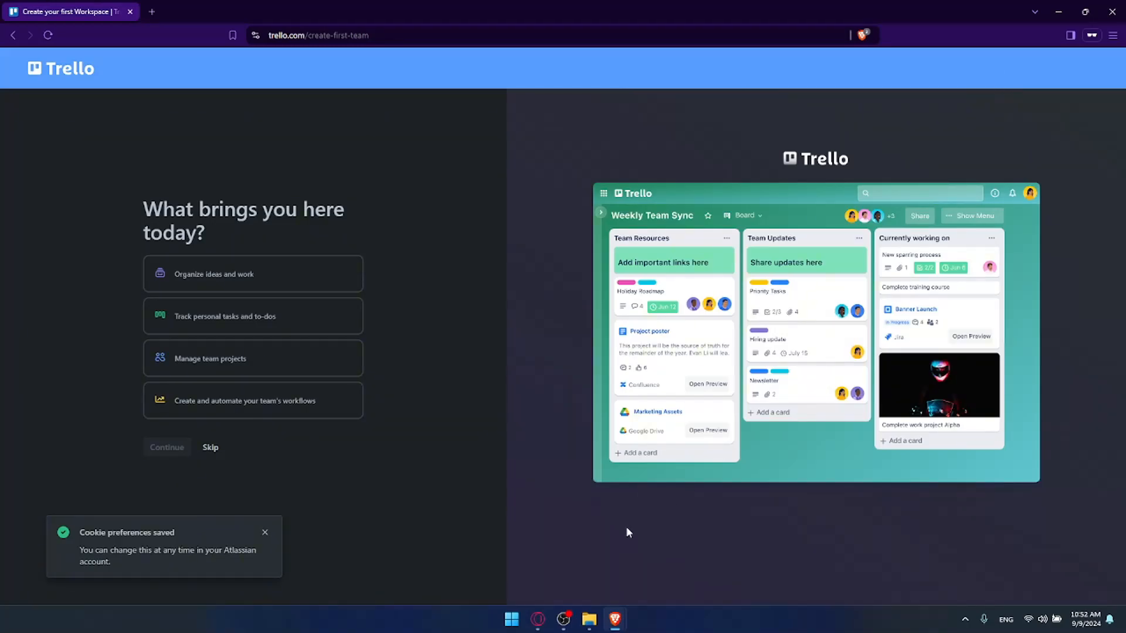
Step: Switch to Opera, view Trello's login and account creation pages, and close that browser
{"action": "key", "text": "alt+Tab"}
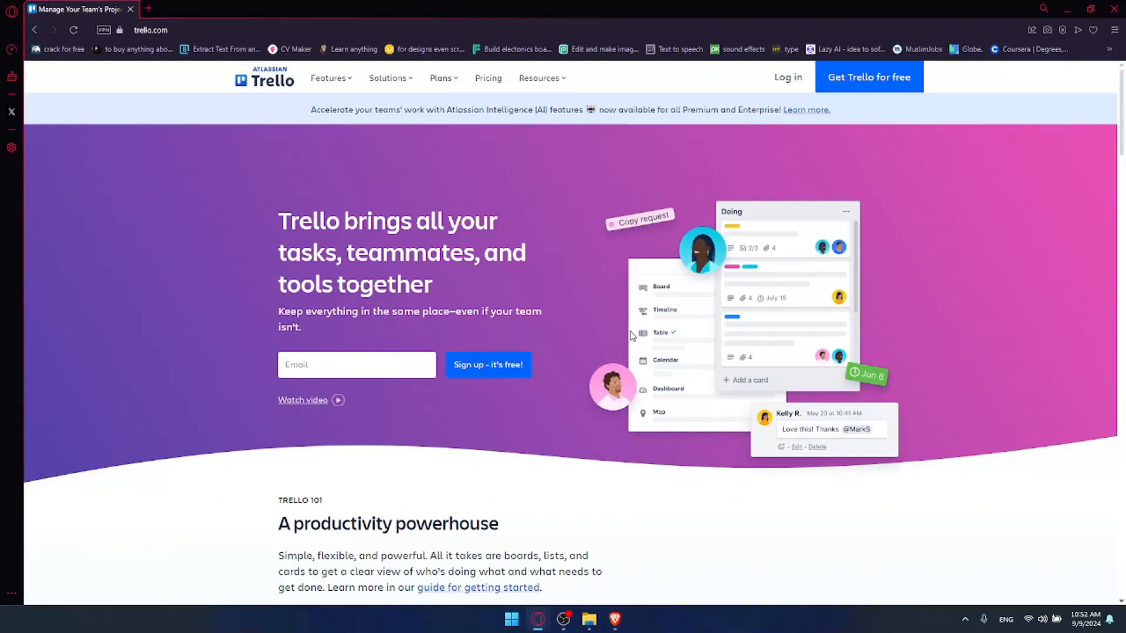
{"action": "left_click_drag", "start_coordinate": [789, 76], "coordinate": [790, 77]}
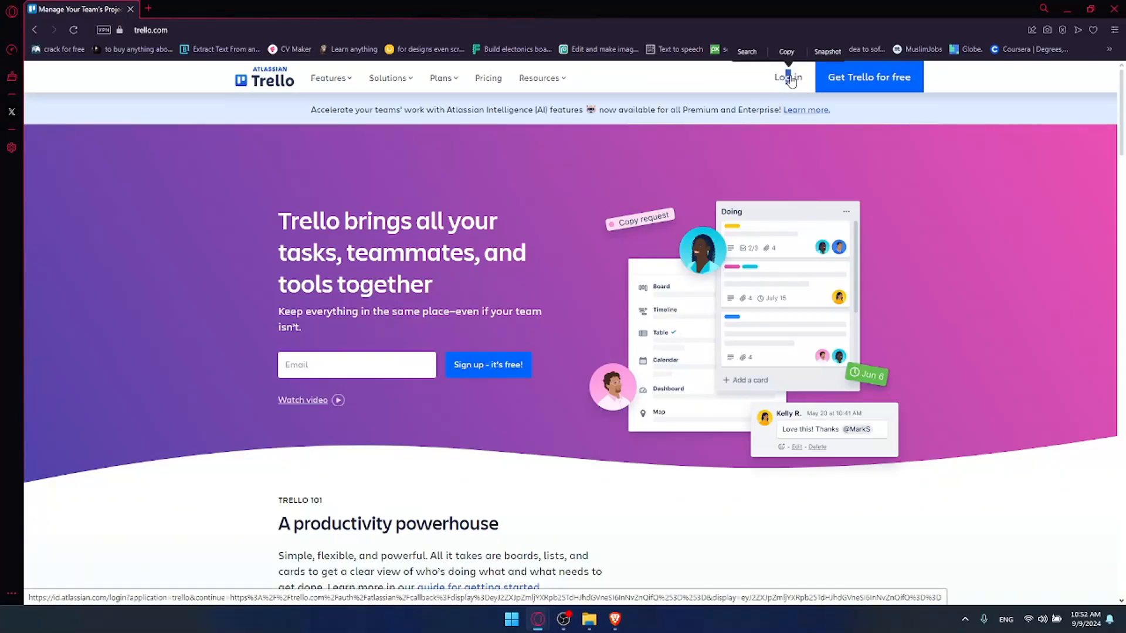
{"action": "left_click", "coordinate": [791, 78]}
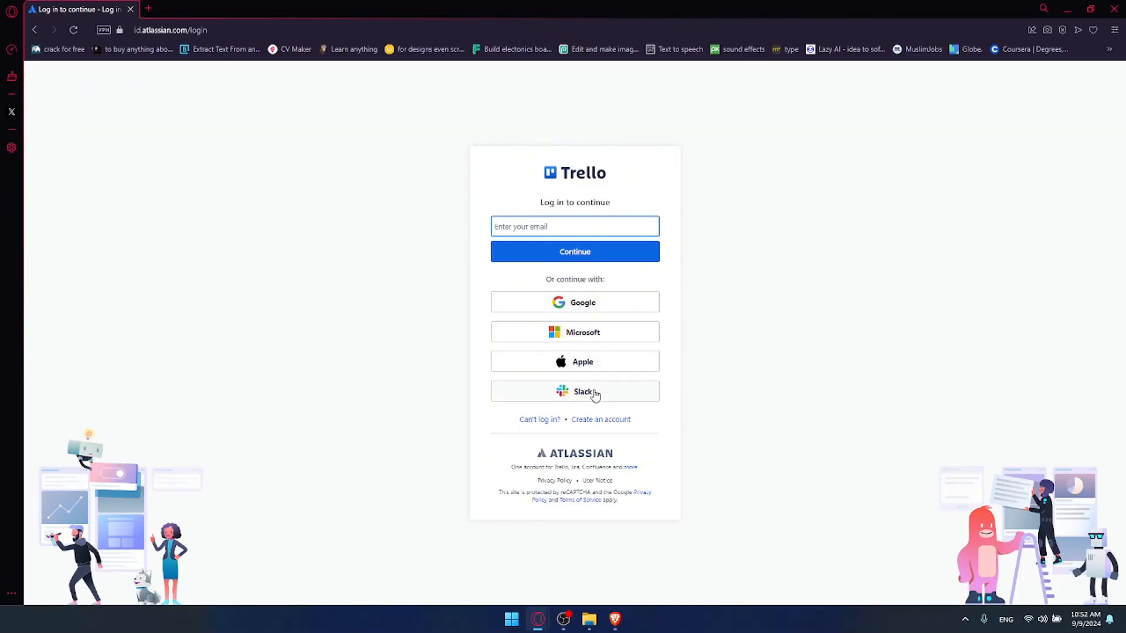
{"action": "left_click", "coordinate": [601, 420]}
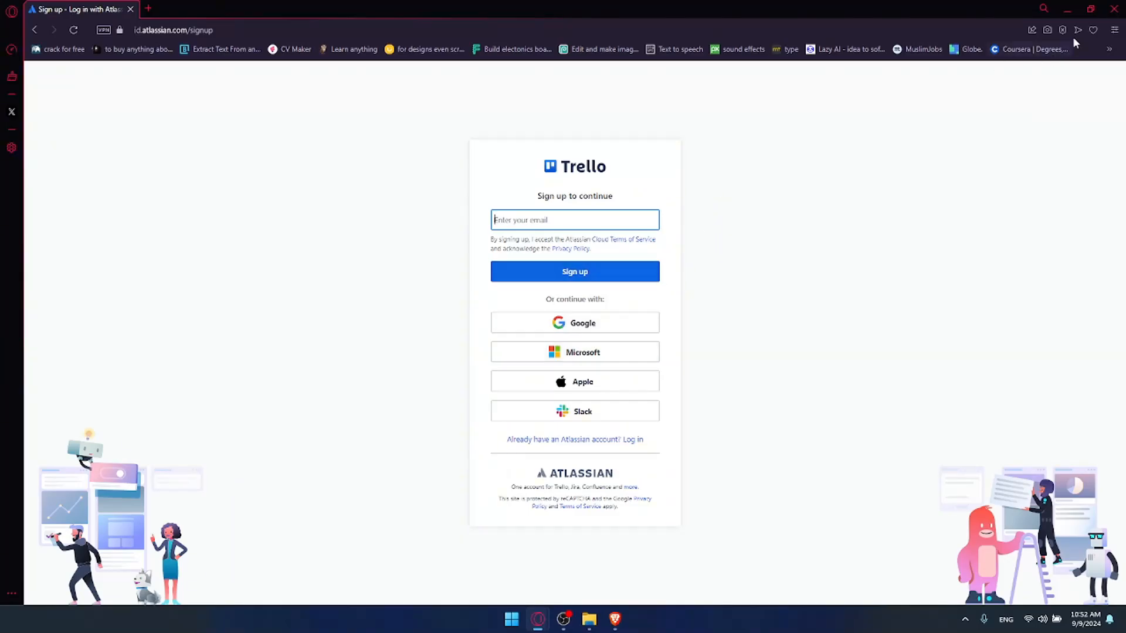
{"action": "left_click", "coordinate": [1113, 10]}
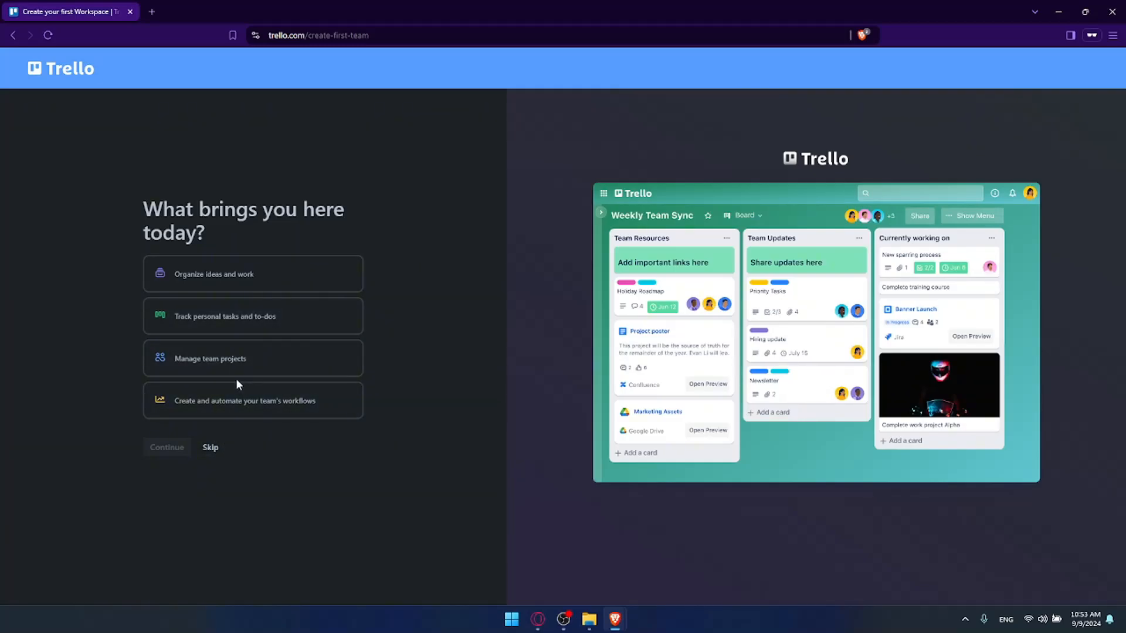
Step: Choose "Track personal tasks and to-dos" as the reason for using Trello and continue the setup
{"action": "left_click", "coordinate": [251, 329]}
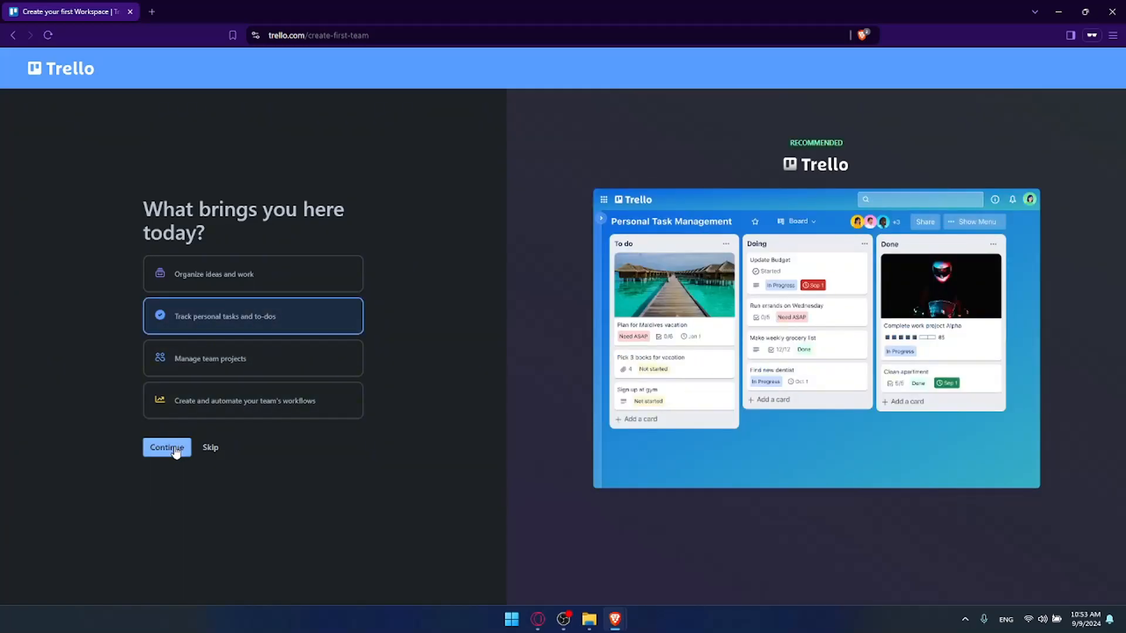
{"action": "left_click", "coordinate": [175, 449]}
Step: Name the first board "Omix Tasks" and continue to the list setup
{"action": "left_click_drag", "start_coordinate": [155, 276], "coordinate": [255, 302]}
{"action": "left_click", "coordinate": [155, 326]}
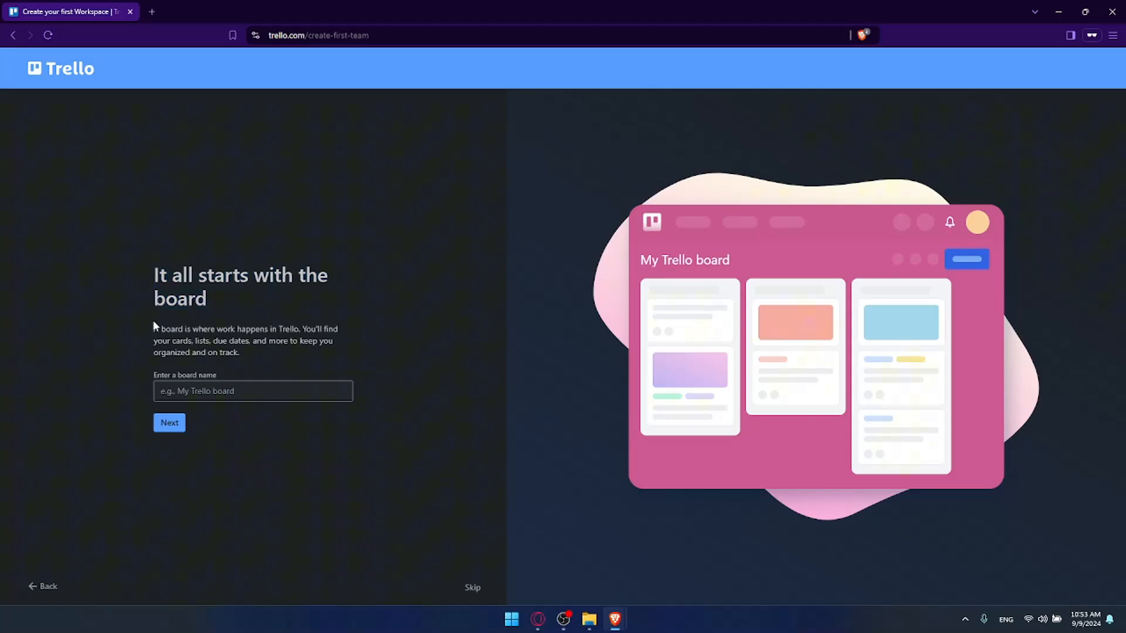
{"action": "double_click", "coordinate": [200, 343]}
{"action": "left_click", "coordinate": [245, 345]}
{"action": "left_click", "coordinate": [222, 388]}
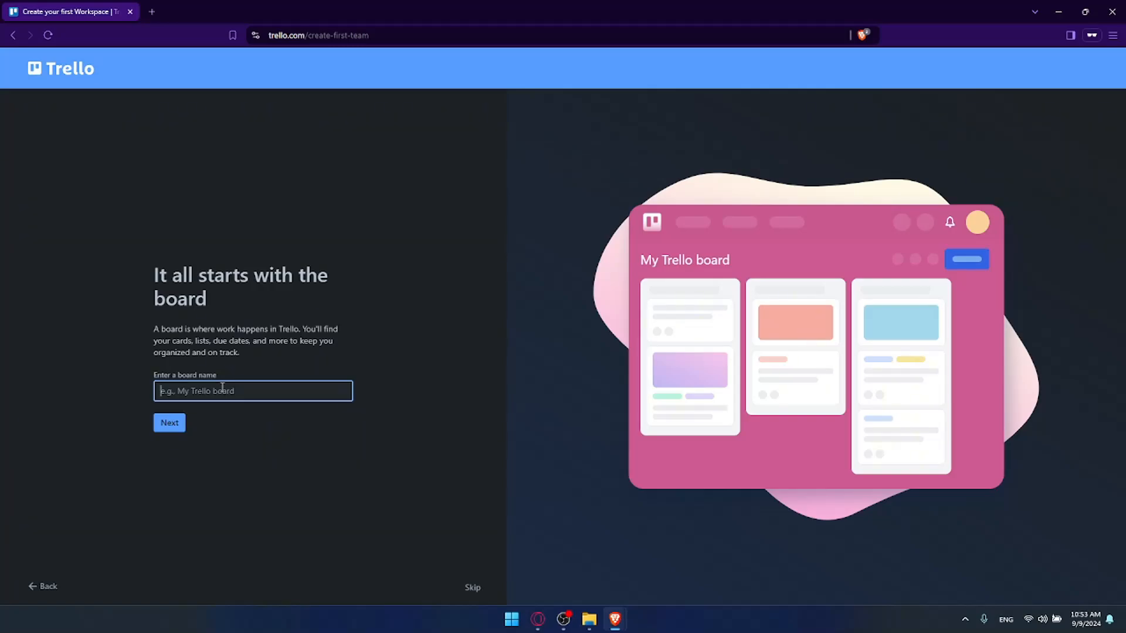
{"action": "type", "text": "Omix "}
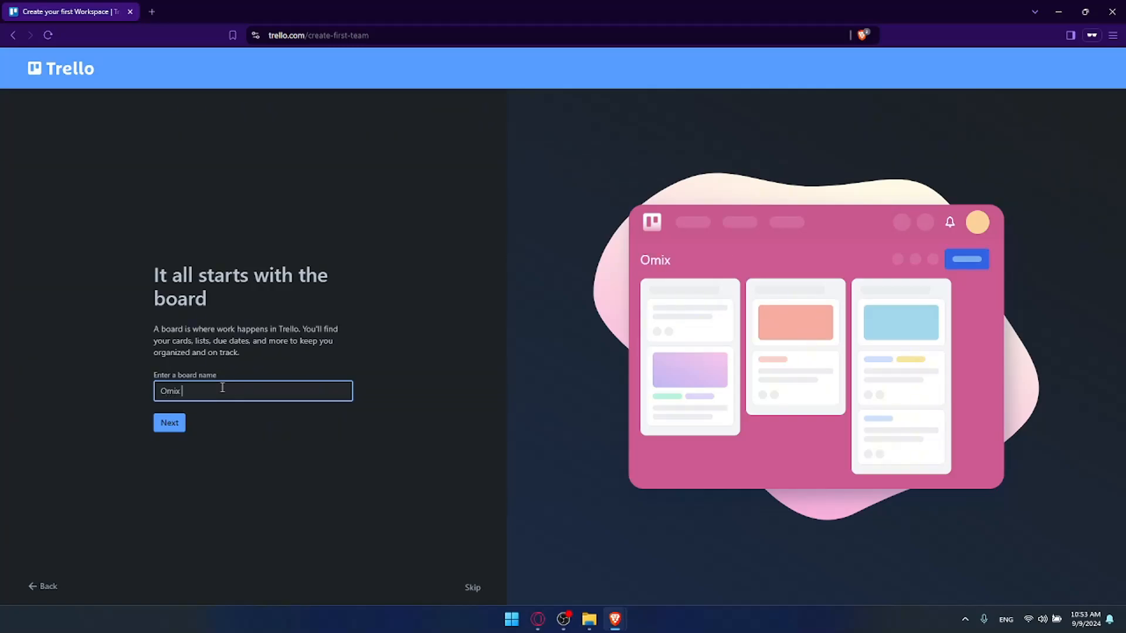
{"action": "type", "text": "Tasks"}
{"action": "key", "text": "BackSpace"}
{"action": "key", "text": "BackSpace"}
{"action": "type", "text": "ks"}
{"action": "left_click", "coordinate": [175, 427]}
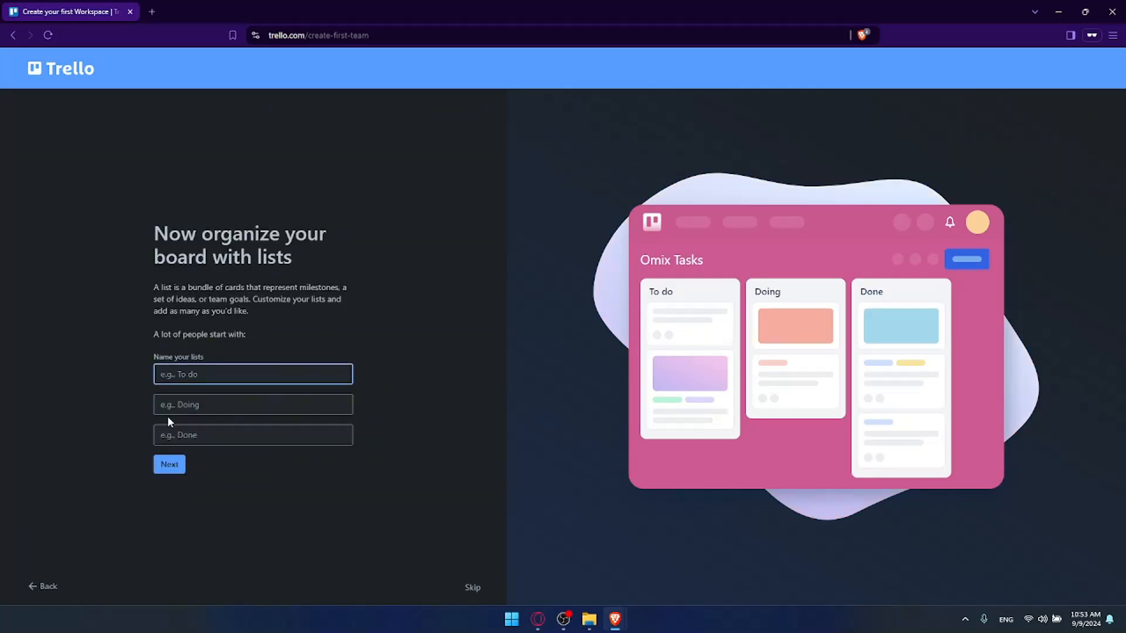
Step: Name the first list "Urgent" and the second list "Important"
{"action": "left_click_drag", "start_coordinate": [154, 230], "coordinate": [311, 246]}
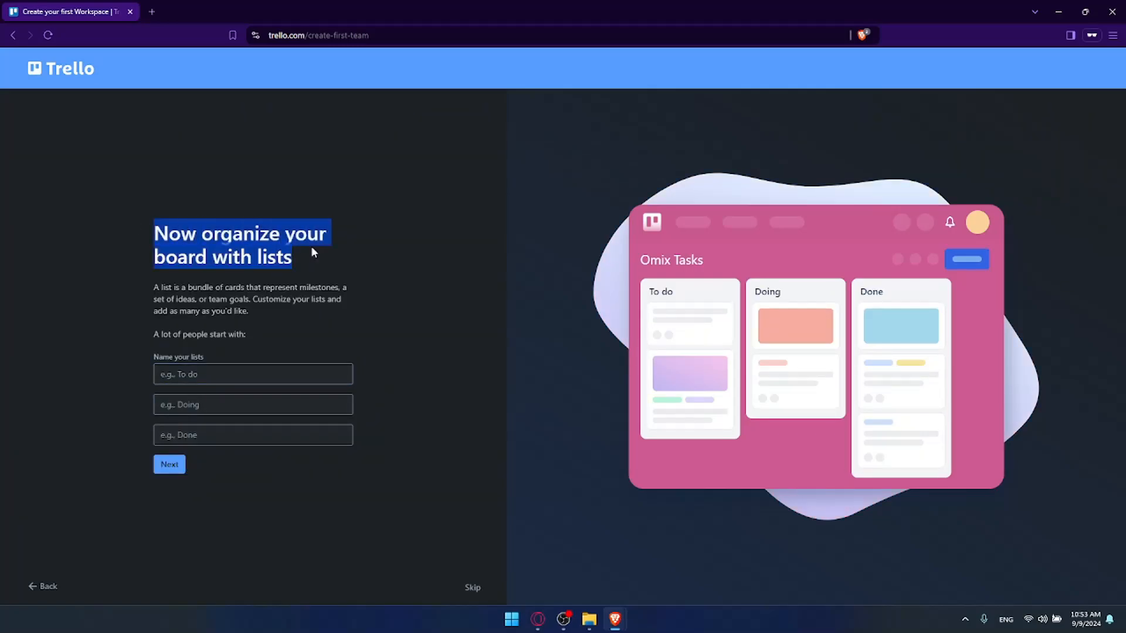
{"action": "left_click", "coordinate": [173, 240]}
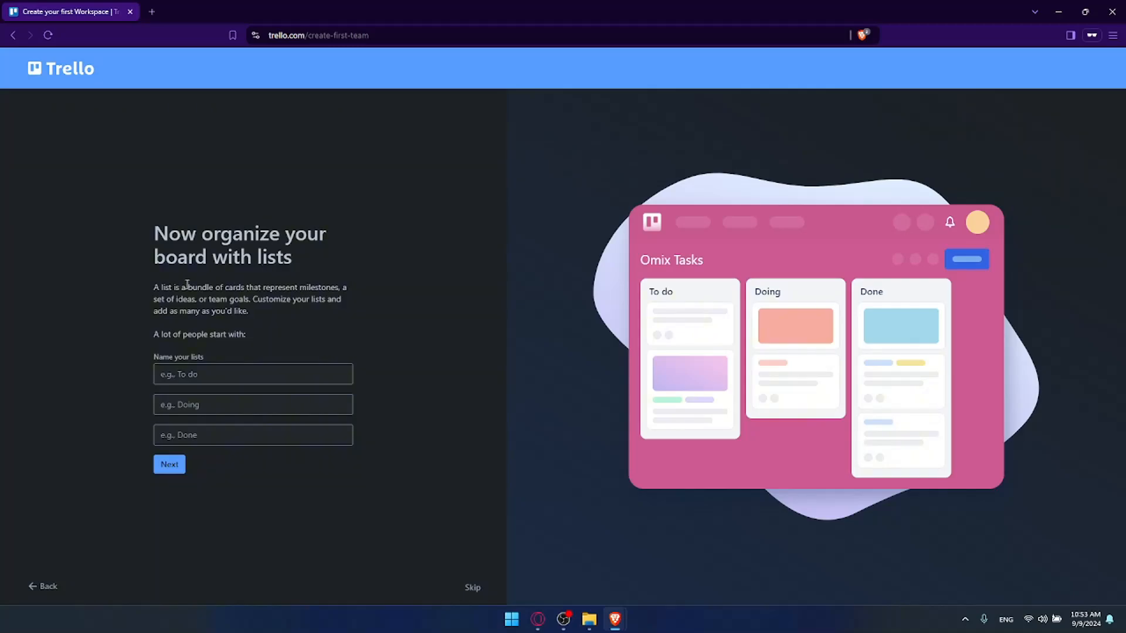
{"action": "left_click", "coordinate": [205, 376]}
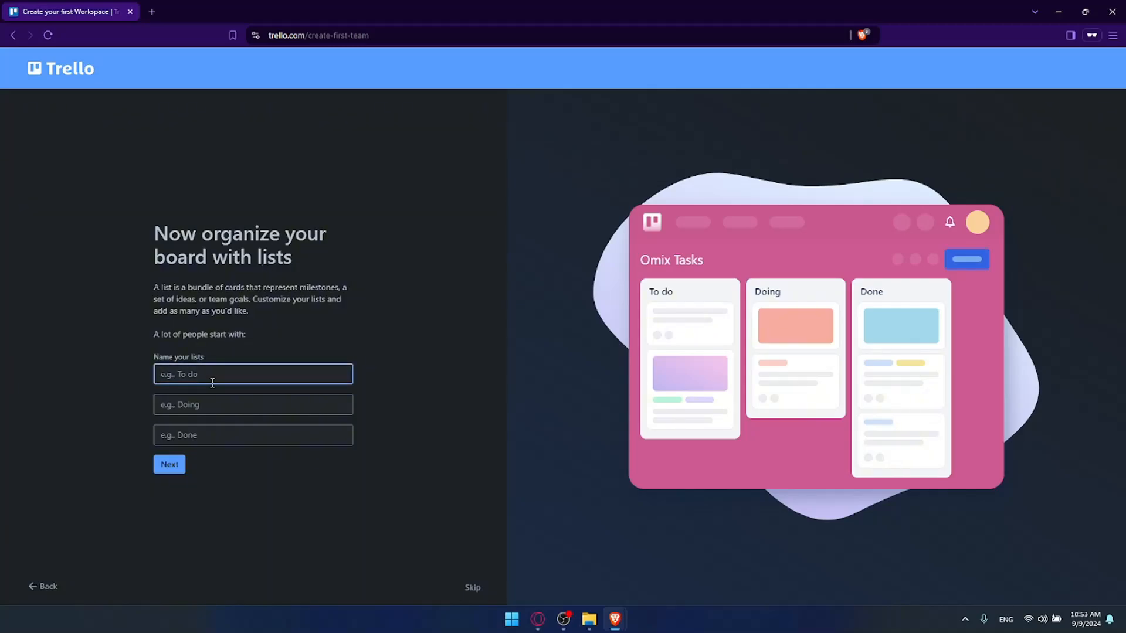
{"action": "type", "text": "Urgent"}
{"action": "left_click", "coordinate": [211, 405]}
{"action": "left_click", "coordinate": [218, 374]}
{"action": "left_click", "coordinate": [216, 403]}
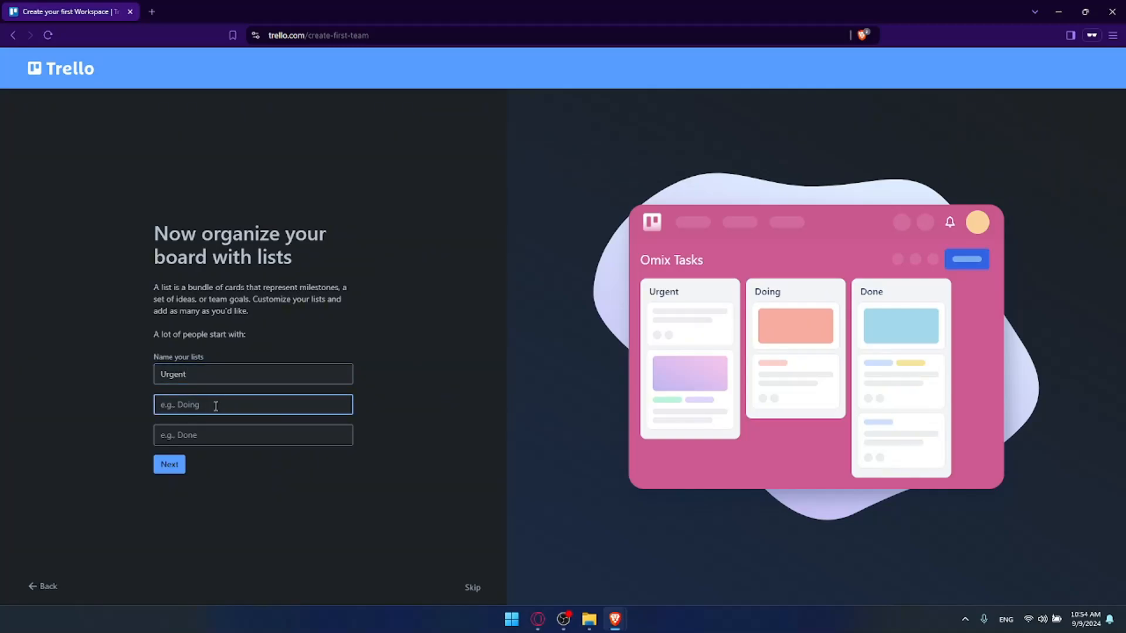
{"action": "type", "text": "Important"}
Step: Name the third list "do it on weekend" and continue to the card setup
{"action": "left_click", "coordinate": [217, 440]}
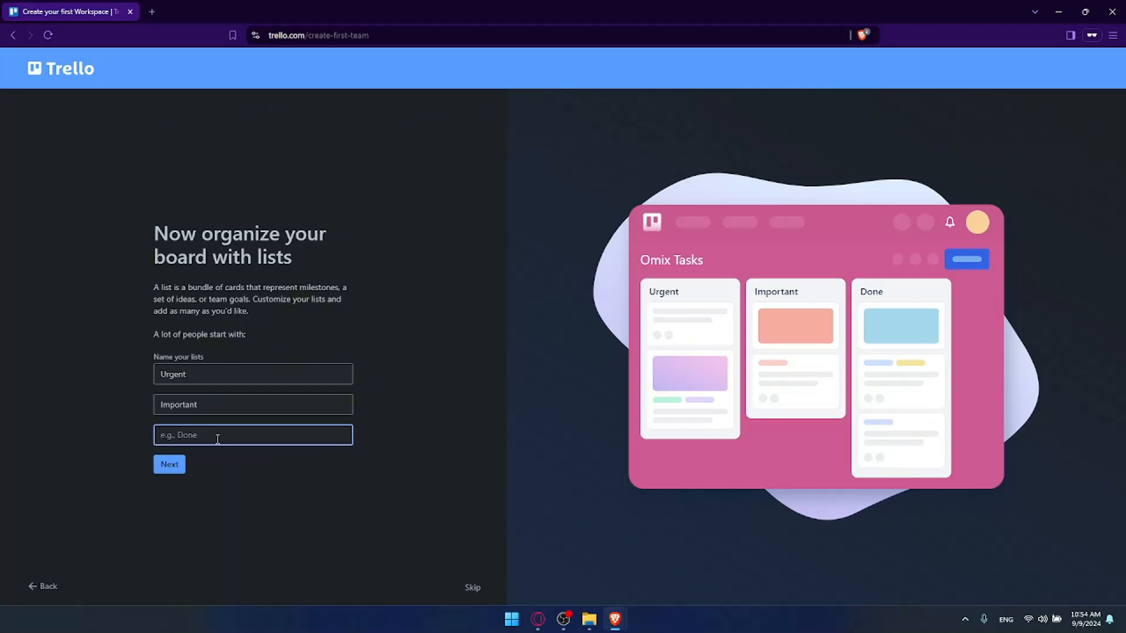
{"action": "type", "text": "do it onkend"}
{"action": "left_click", "coordinate": [169, 465]}
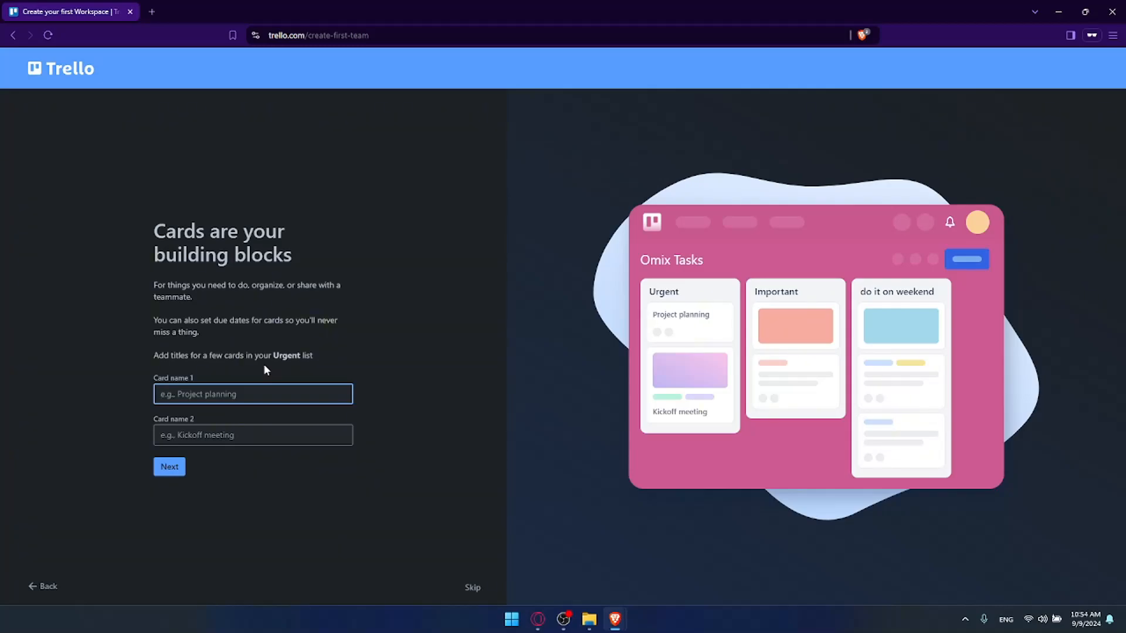
Step: Title the first card in the Urgent list "take out the trash"
{"action": "type", "text": "take pi"}
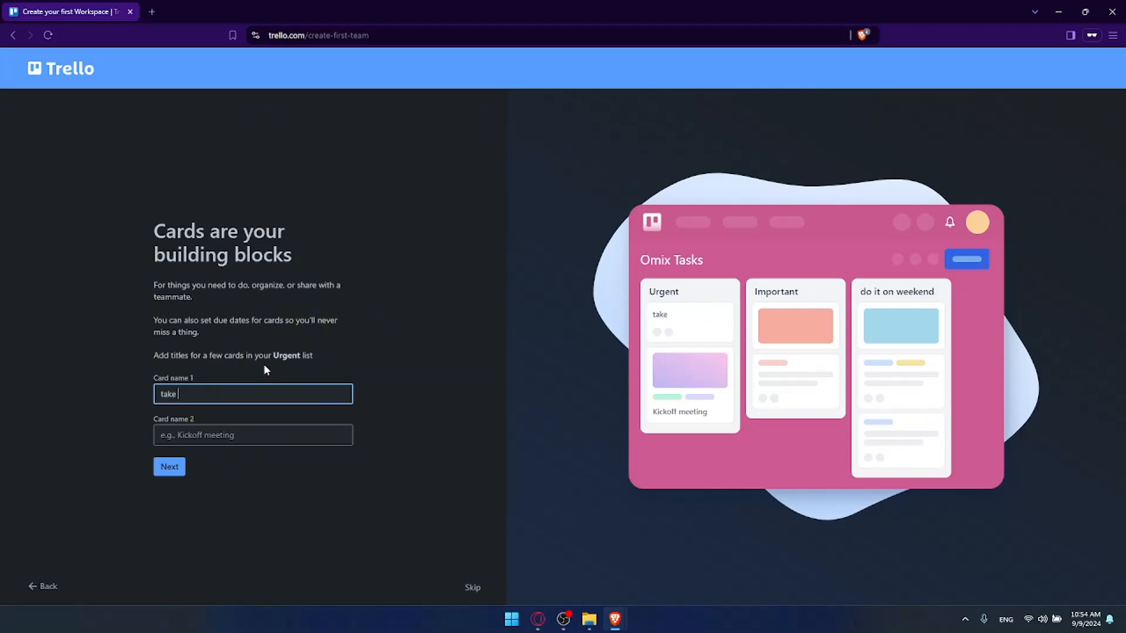
{"action": "key", "text": "BackSpace"}
{"action": "key", "text": "BackSpace"}
{"action": "type", "text": "out the trash"}
Step: Title the second Urgent card "study for the exam" and continue to the team invitation
{"action": "left_click", "coordinate": [260, 433]}
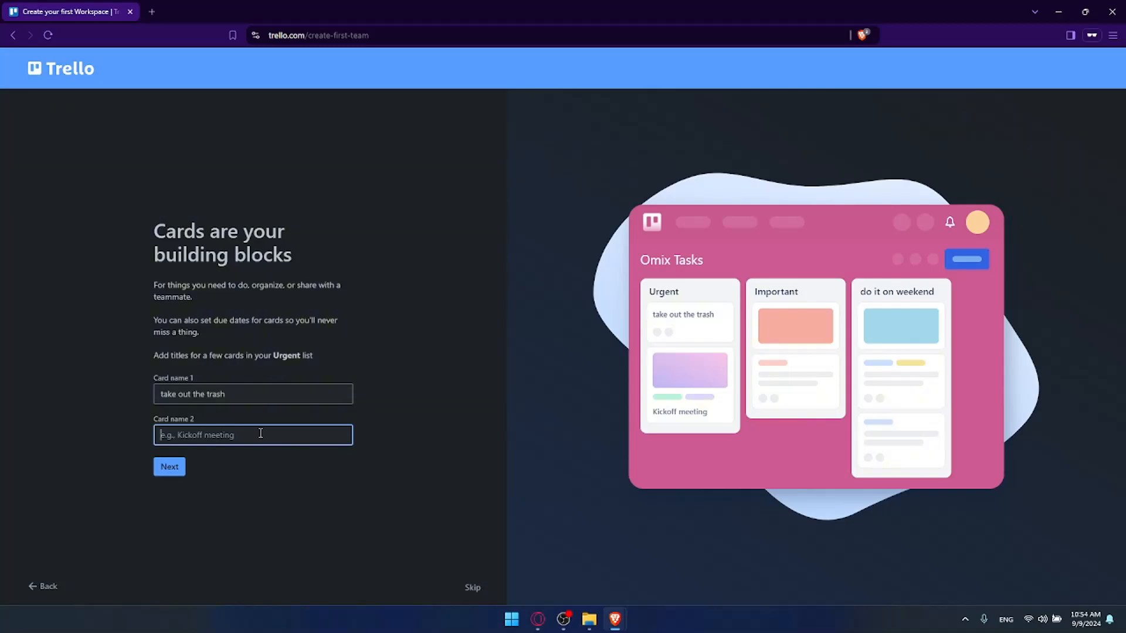
{"action": "type", "text": "study"}
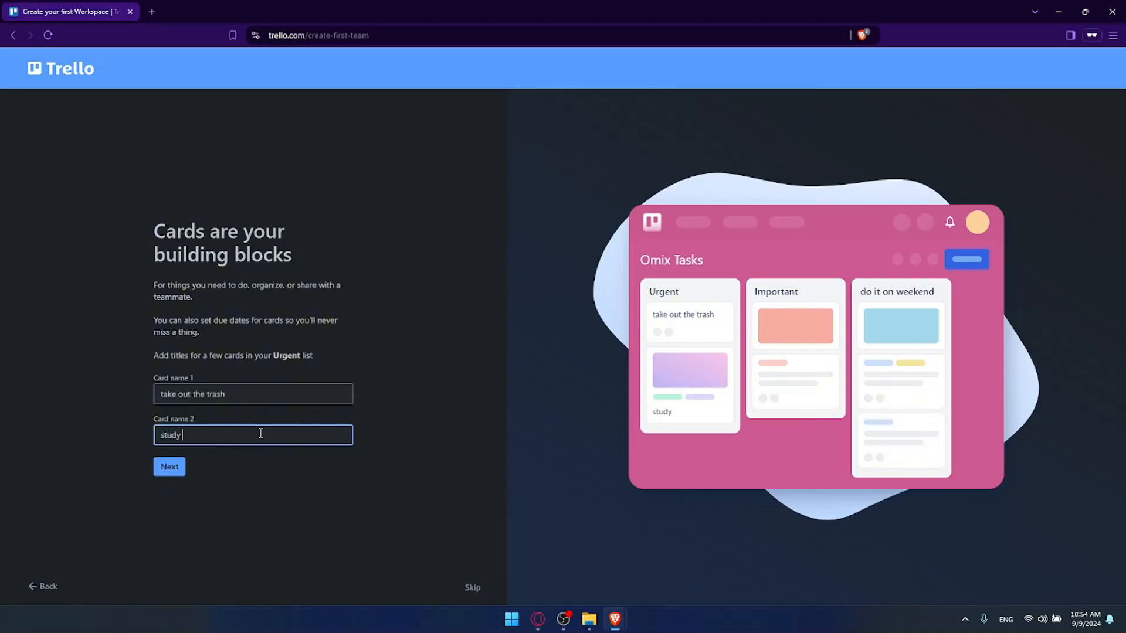
{"action": "type", "text": " fror"}
{"action": "key", "text": "BackSpace"}
{"action": "key", "text": "BackSpace"}
{"action": "key", "text": "BackSpace"}
{"action": "type", "text": "or the exam"}
{"action": "left_click", "coordinate": [169, 467]}
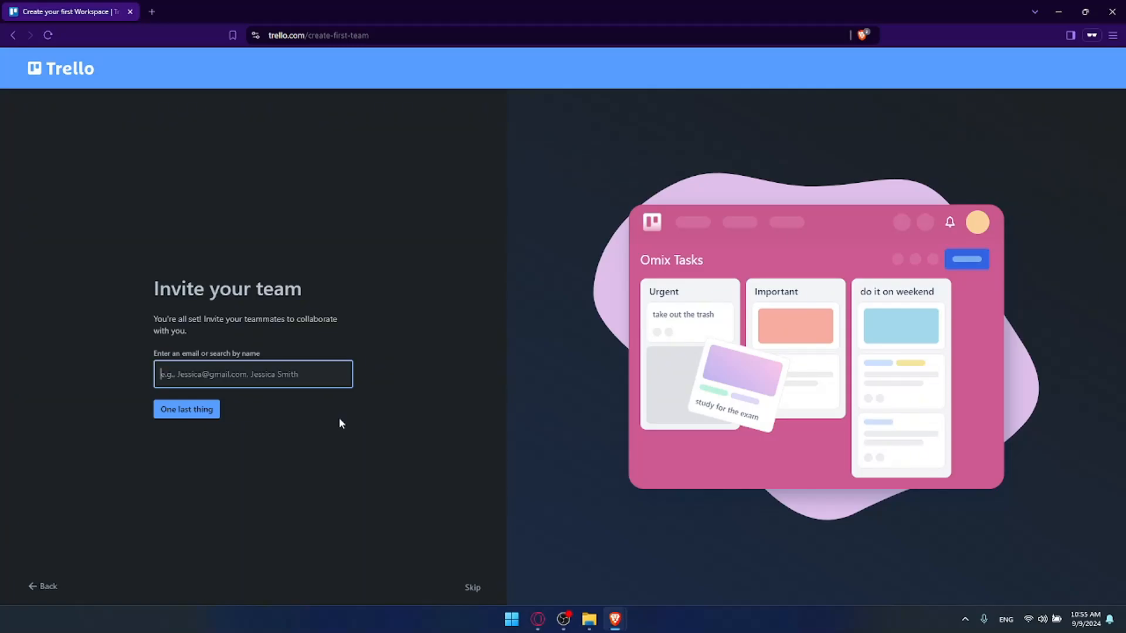
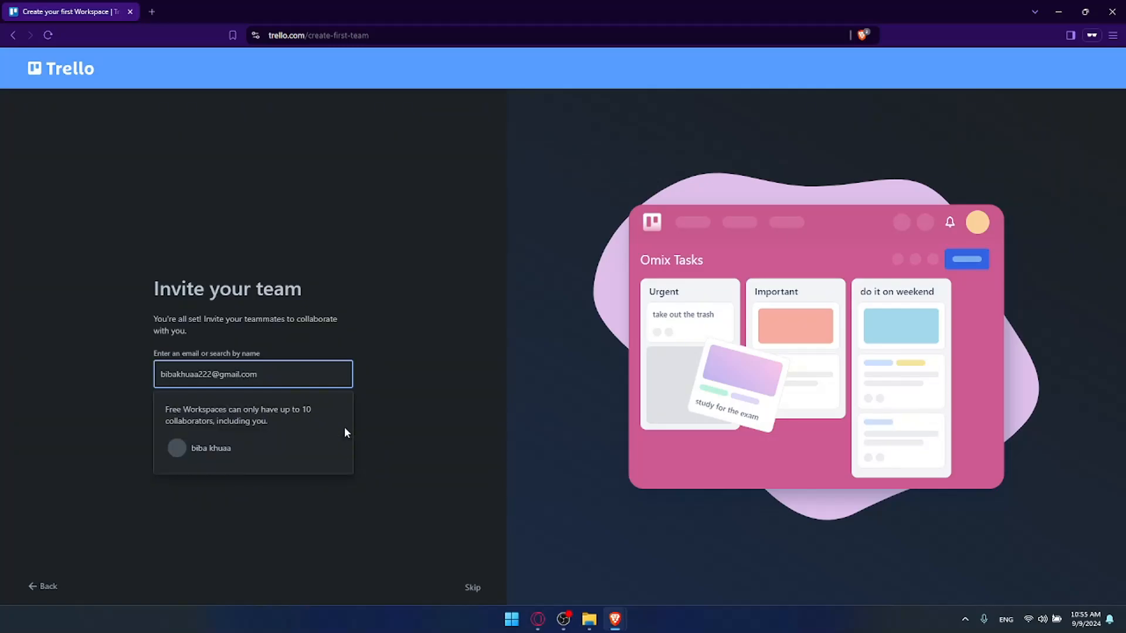
Step: Invite a teammate by entering their e-mail address, choose the matching account and continue
{"action": "left_click", "coordinate": [217, 453]}
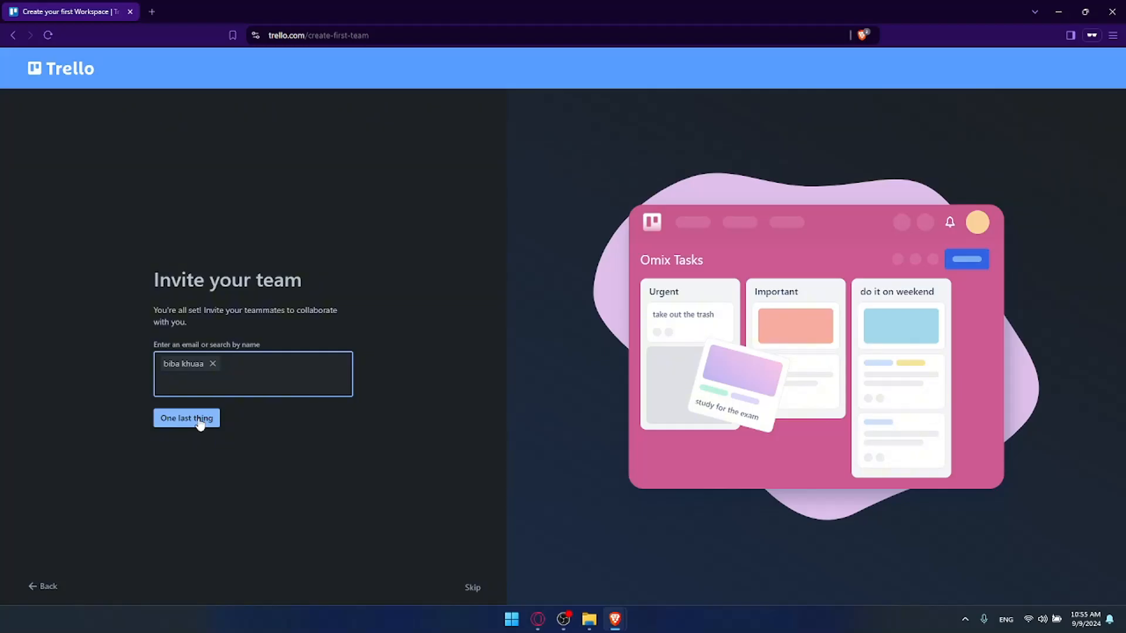
{"action": "left_click", "coordinate": [200, 420]}
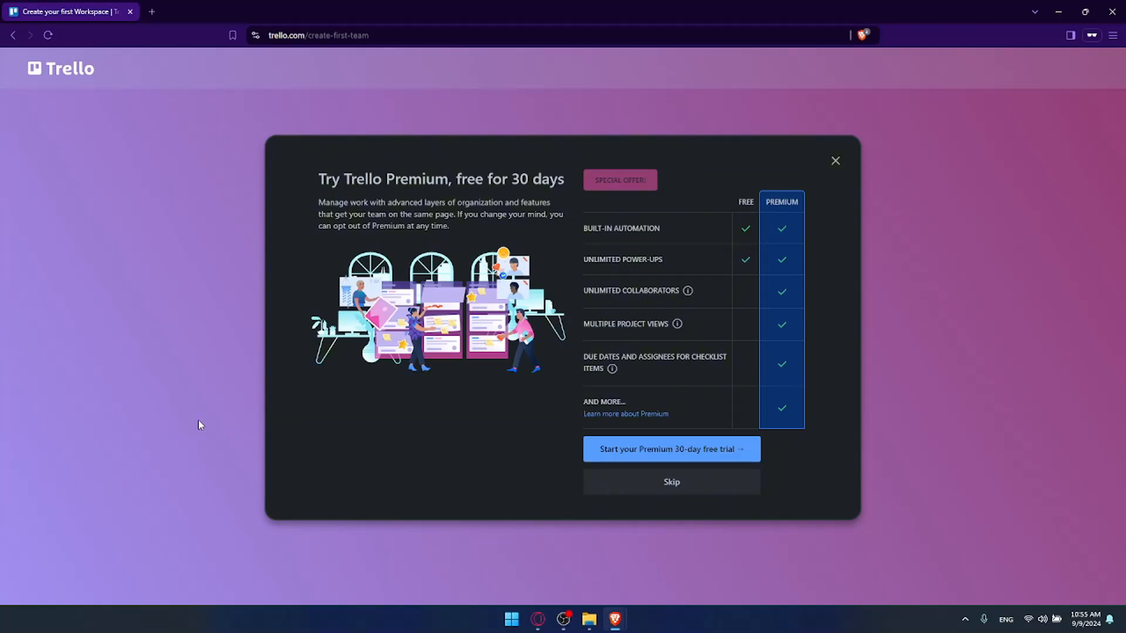
Step: Review the features in the Trello Premium 30-day free trial offer and skip the trial
{"action": "left_click_drag", "start_coordinate": [318, 179], "coordinate": [540, 182]}
{"action": "left_click", "coordinate": [455, 184]}
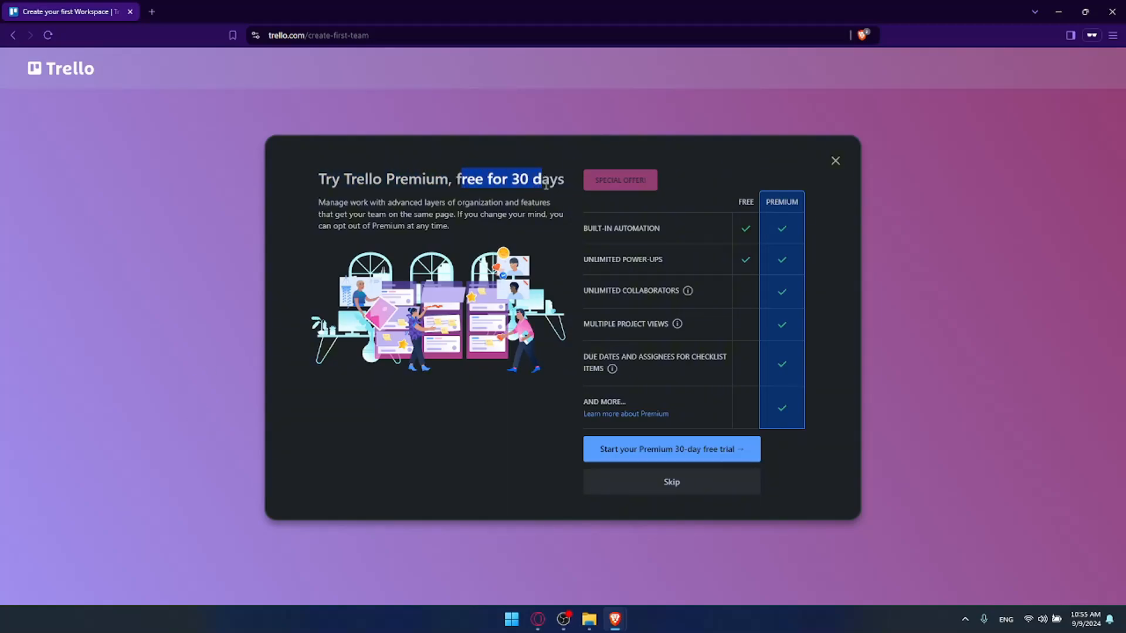
{"action": "left_click", "coordinate": [633, 228]}
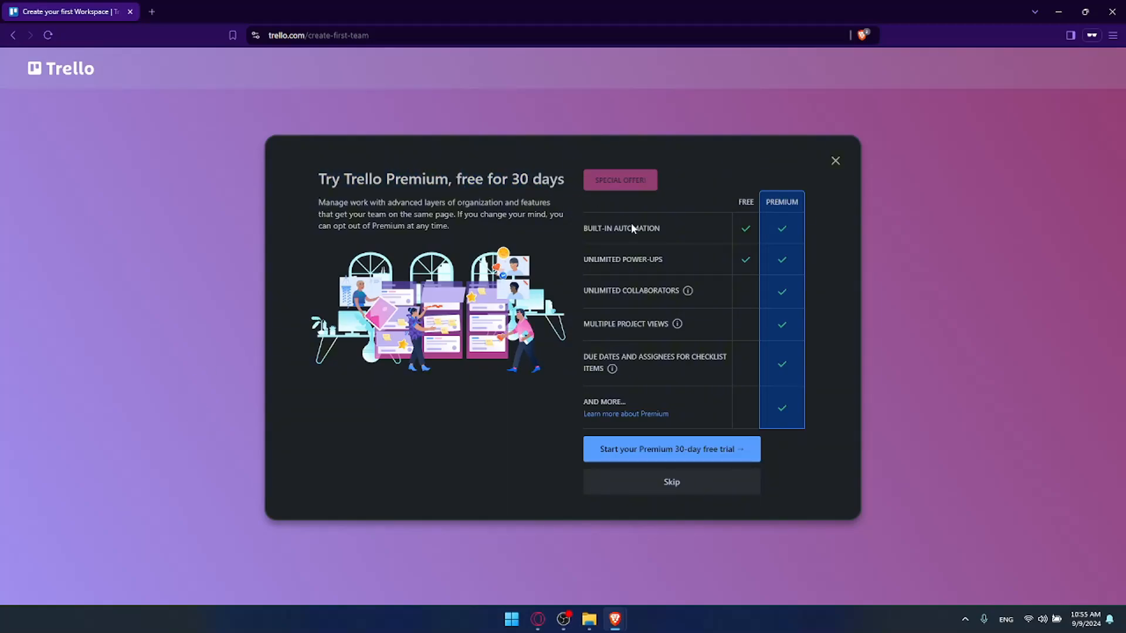
{"action": "left_click_drag", "start_coordinate": [579, 229], "coordinate": [657, 239]}
{"action": "left_click_drag", "start_coordinate": [584, 259], "coordinate": [675, 260]}
{"action": "left_click", "coordinate": [675, 261]}
{"action": "left_click_drag", "start_coordinate": [584, 329], "coordinate": [658, 330]}
{"action": "left_click", "coordinate": [656, 332]}
{"action": "left_click_drag", "start_coordinate": [583, 354], "coordinate": [604, 368]}
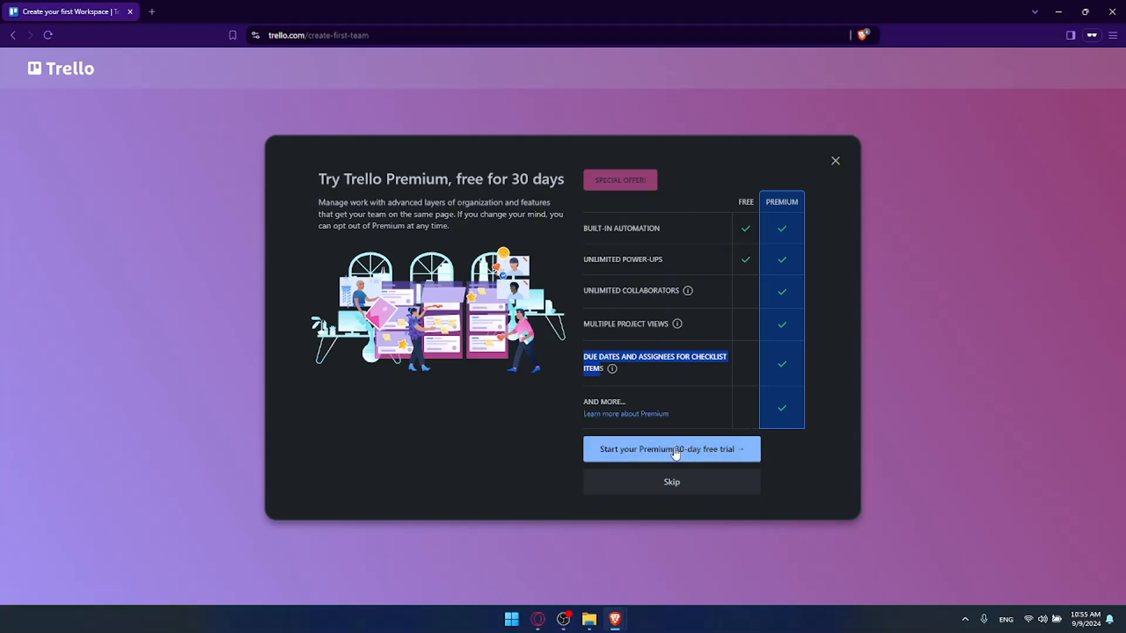
{"action": "left_click", "coordinate": [674, 484]}
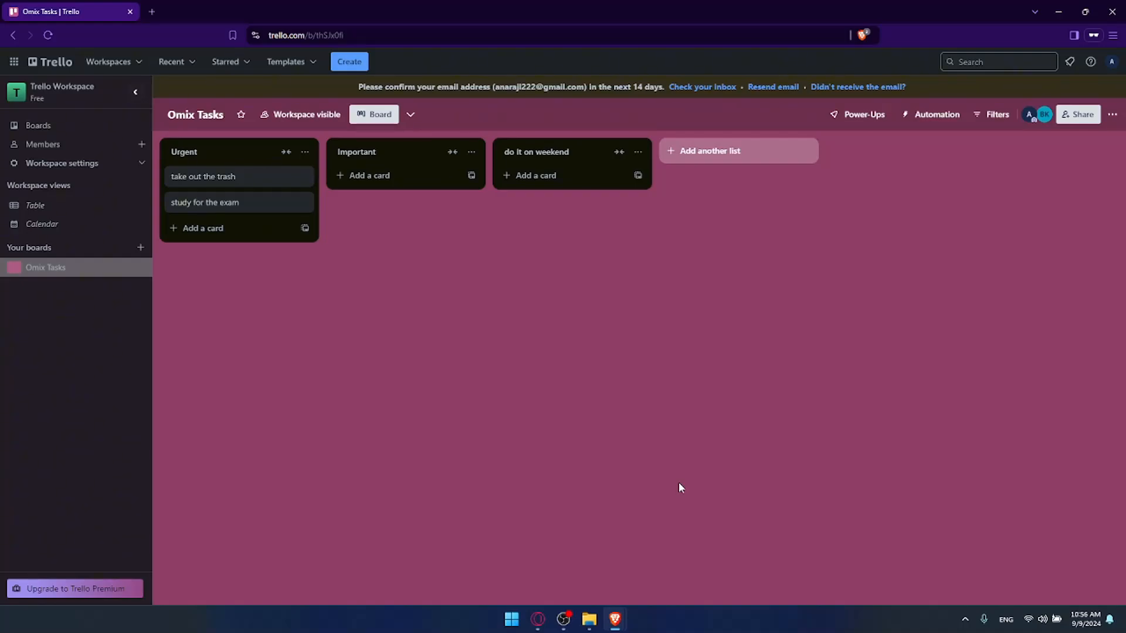
{"action": "left_click", "coordinate": [685, 157]}
{"action": "left_click", "coordinate": [719, 177]}
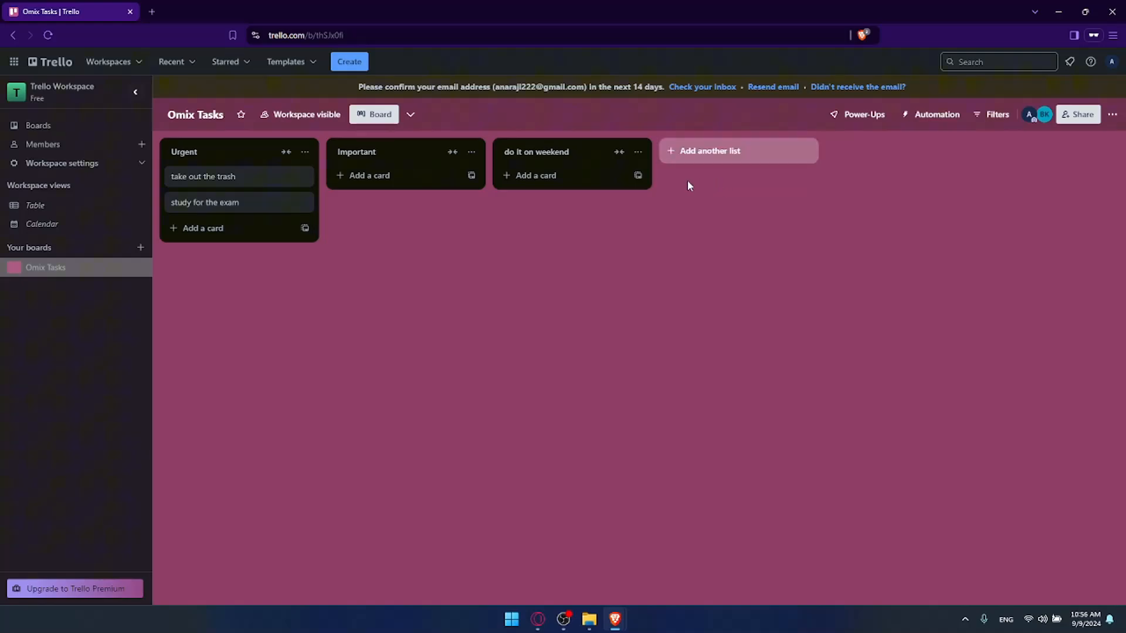
{"action": "left_click", "coordinate": [256, 232]}
{"action": "left_click", "coordinate": [233, 274]}
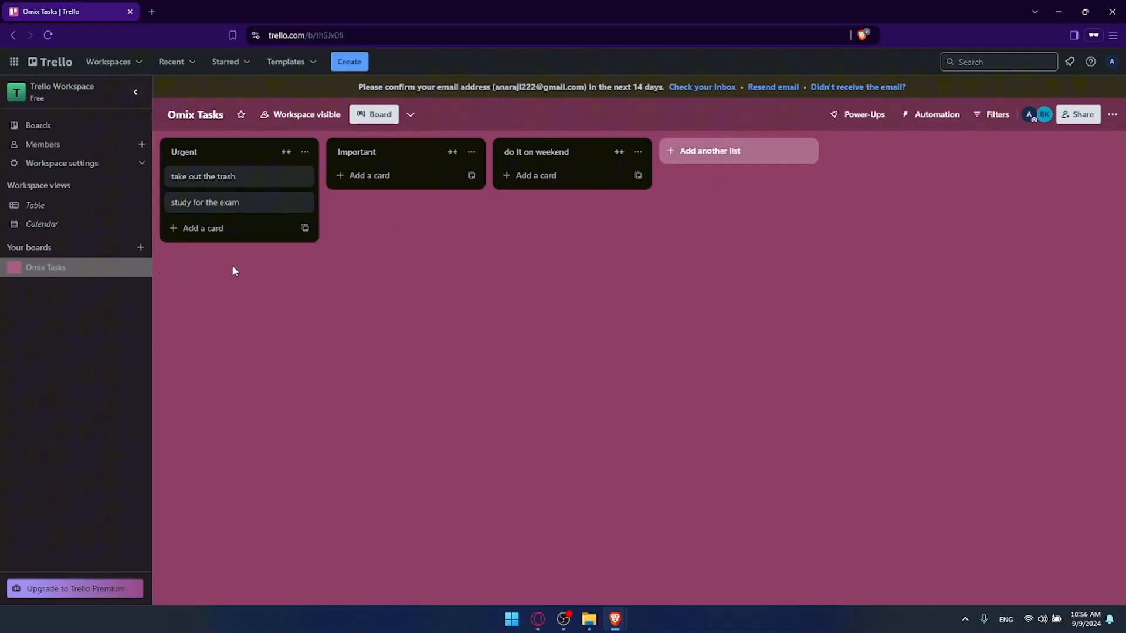
Step: Assign the invited teammate as a member of the "take out the trash" card and close the card
{"action": "left_click", "coordinate": [226, 177]}
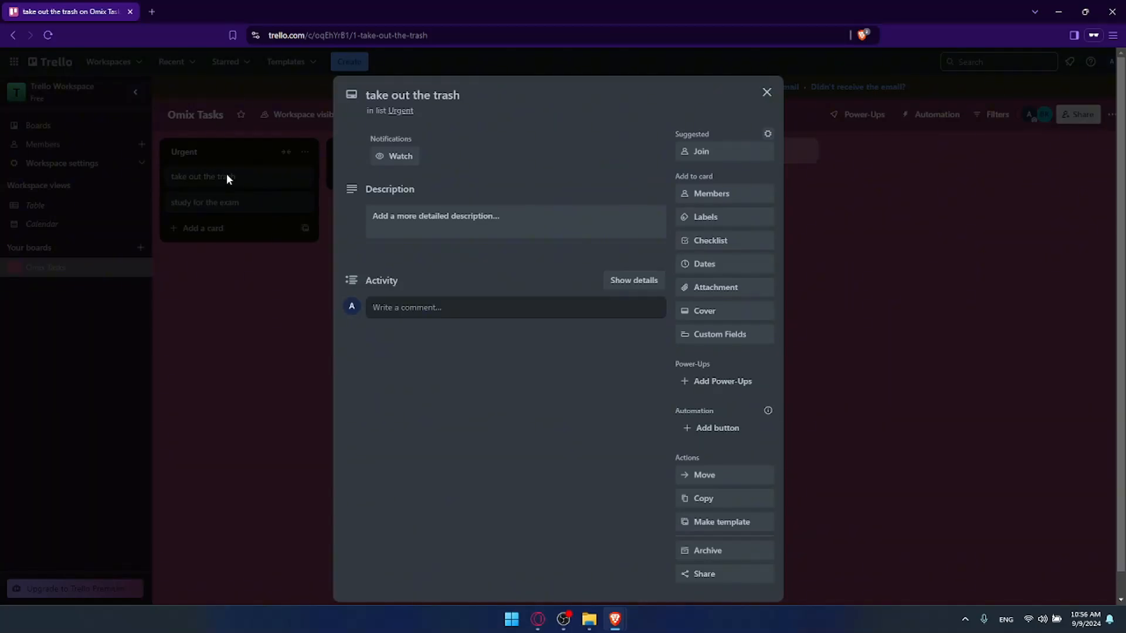
{"action": "left_click", "coordinate": [698, 196]}
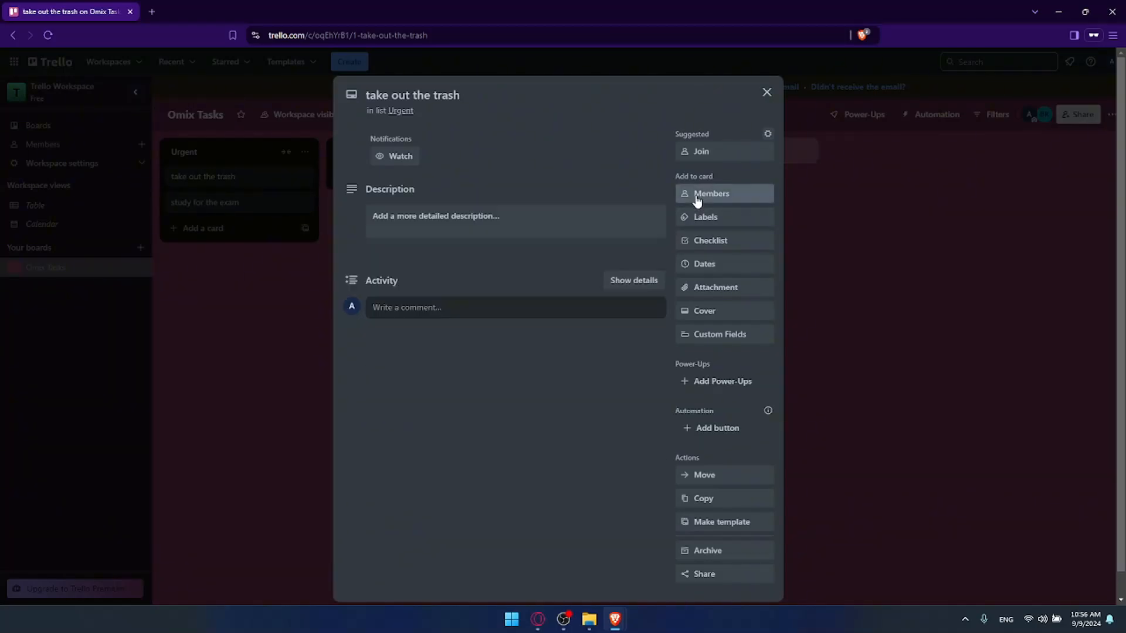
{"action": "left_click", "coordinate": [725, 326]}
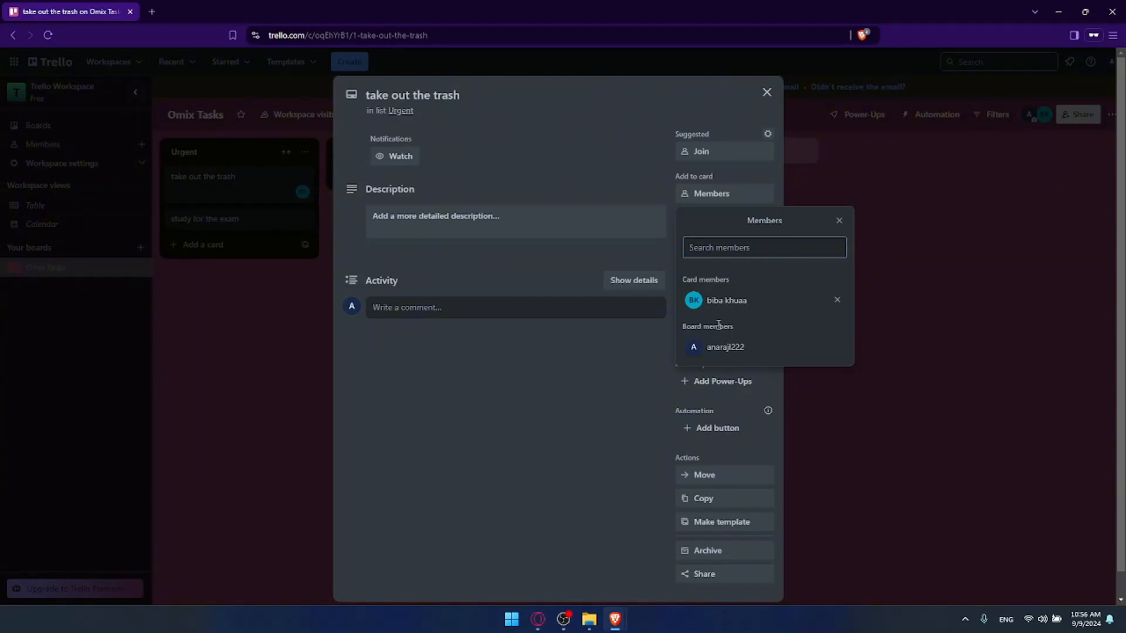
{"action": "left_click", "coordinate": [591, 356]}
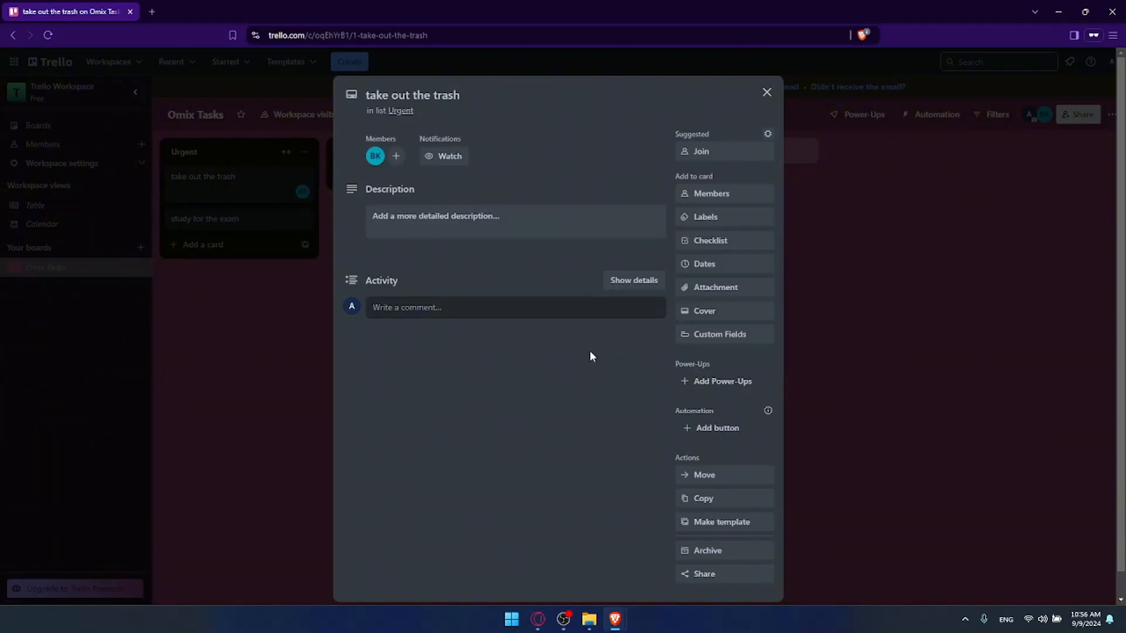
{"action": "left_click", "coordinate": [269, 268]}
Step: Assign the account owner as a member of the "study for the exam" card and close the card
{"action": "left_click", "coordinate": [254, 226]}
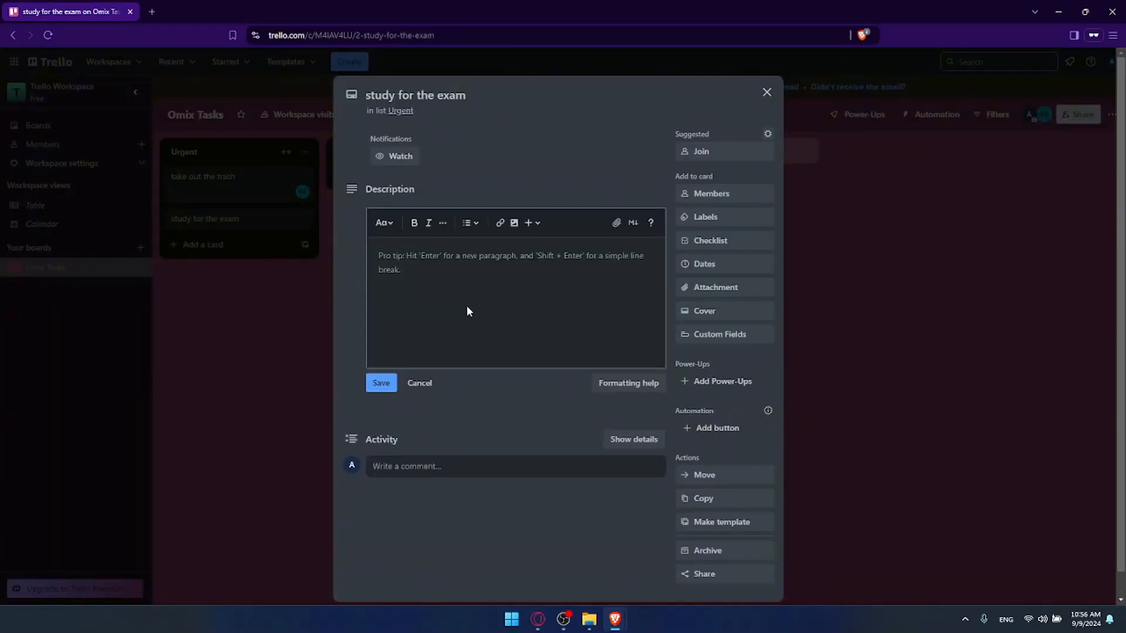
{"action": "left_click", "coordinate": [712, 194]}
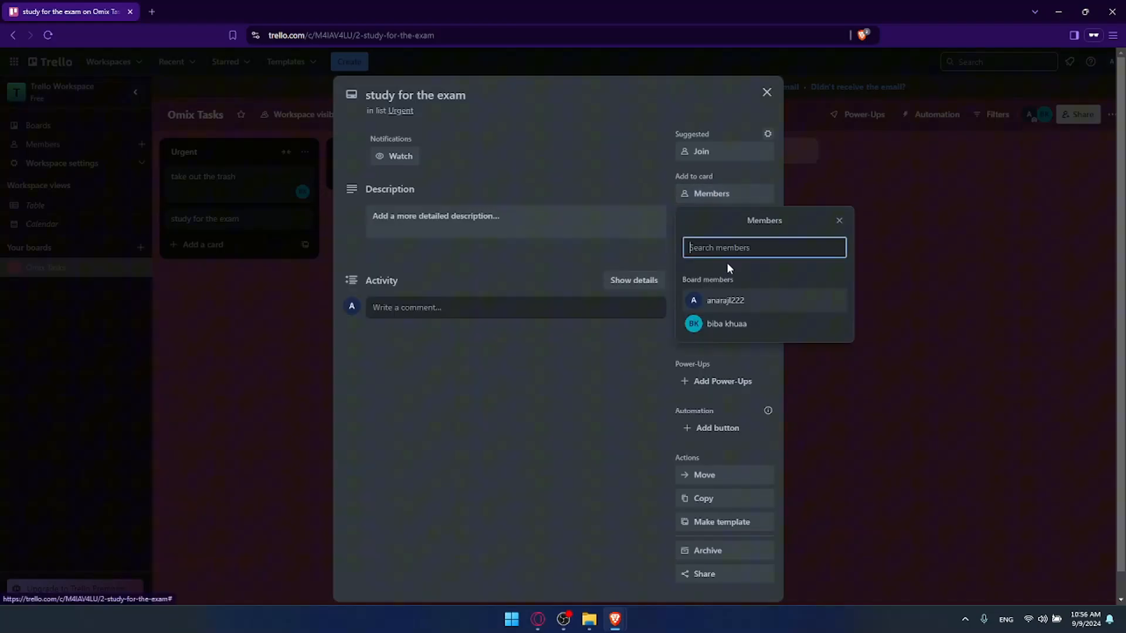
{"action": "left_click", "coordinate": [727, 312]}
{"action": "left_click", "coordinate": [284, 332]}
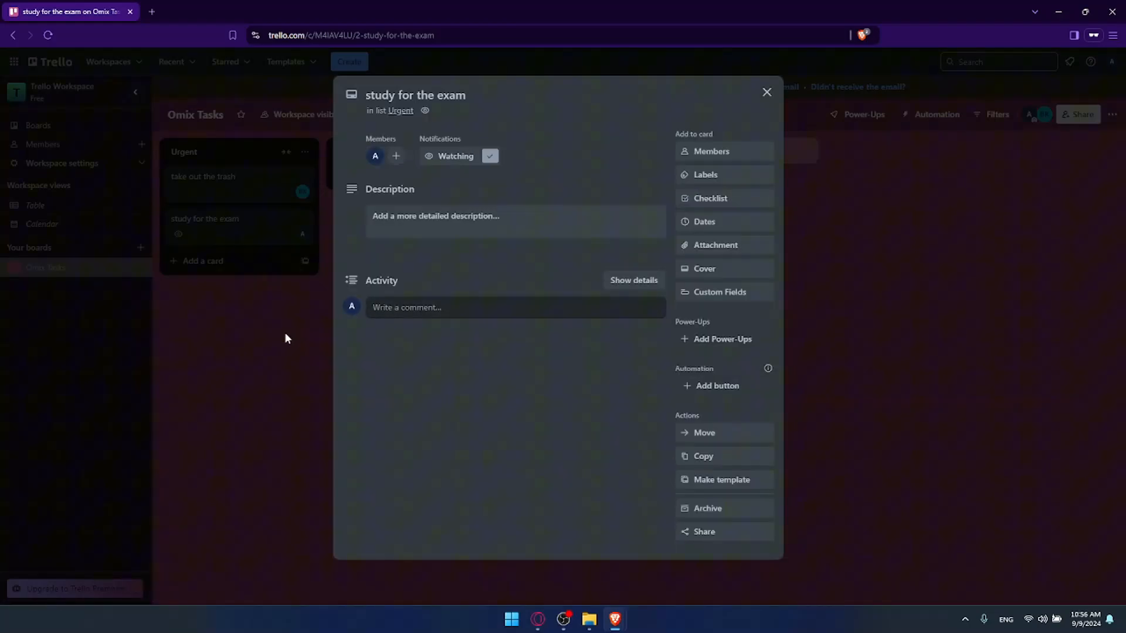
Step: Create a red "Priority" label on the "take out the trash" card and close the card
{"action": "left_click", "coordinate": [256, 184]}
{"action": "left_click", "coordinate": [718, 218]}
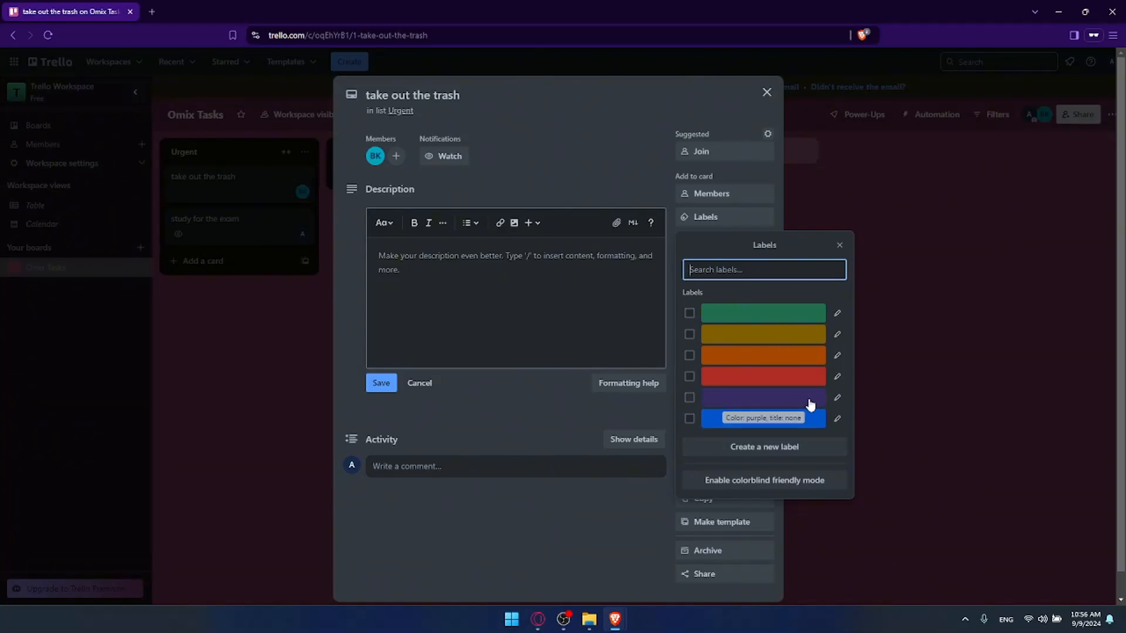
{"action": "left_click", "coordinate": [736, 448]}
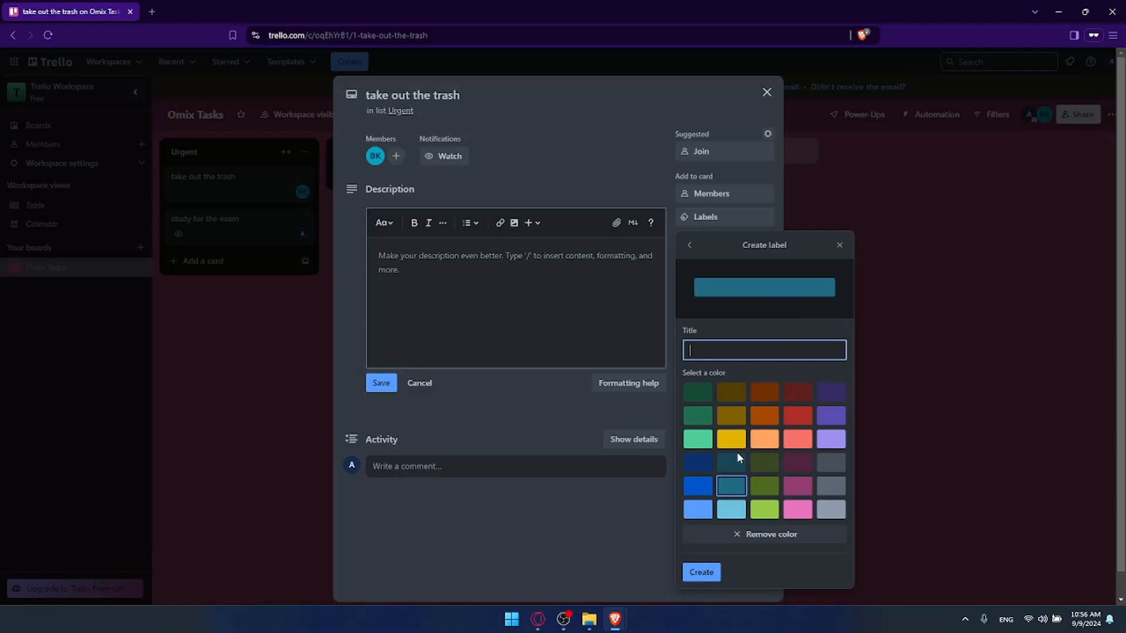
{"action": "type", "text": "Priot"}
{"action": "type", "text": "ty"}
{"action": "left_click", "coordinate": [796, 414]}
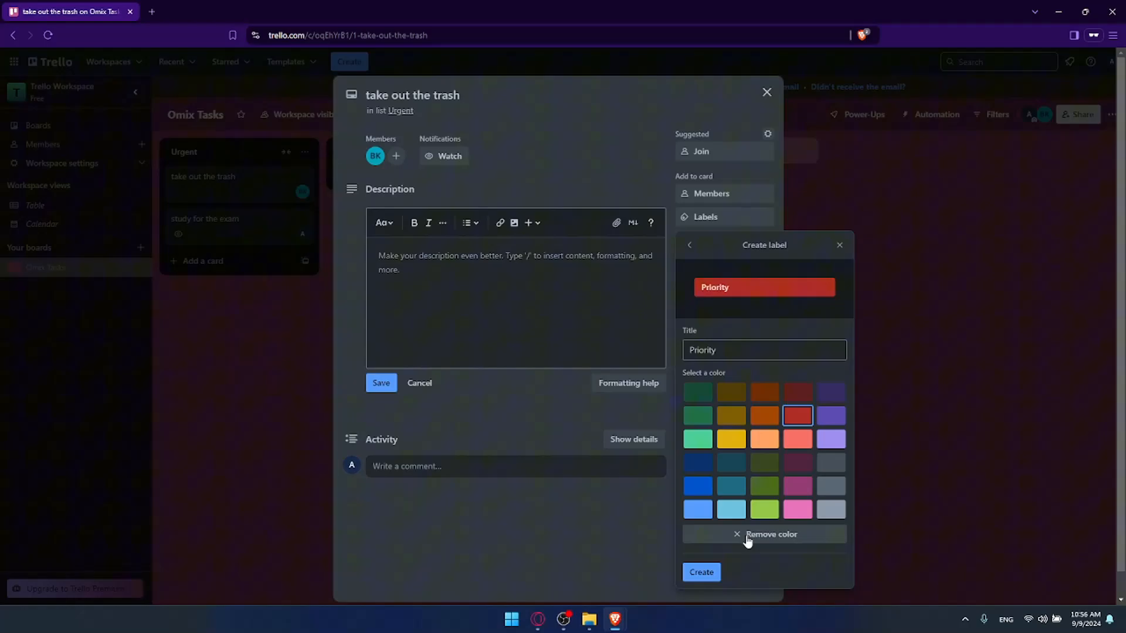
{"action": "left_click", "coordinate": [702, 572]}
{"action": "double_click", "coordinate": [688, 402]}
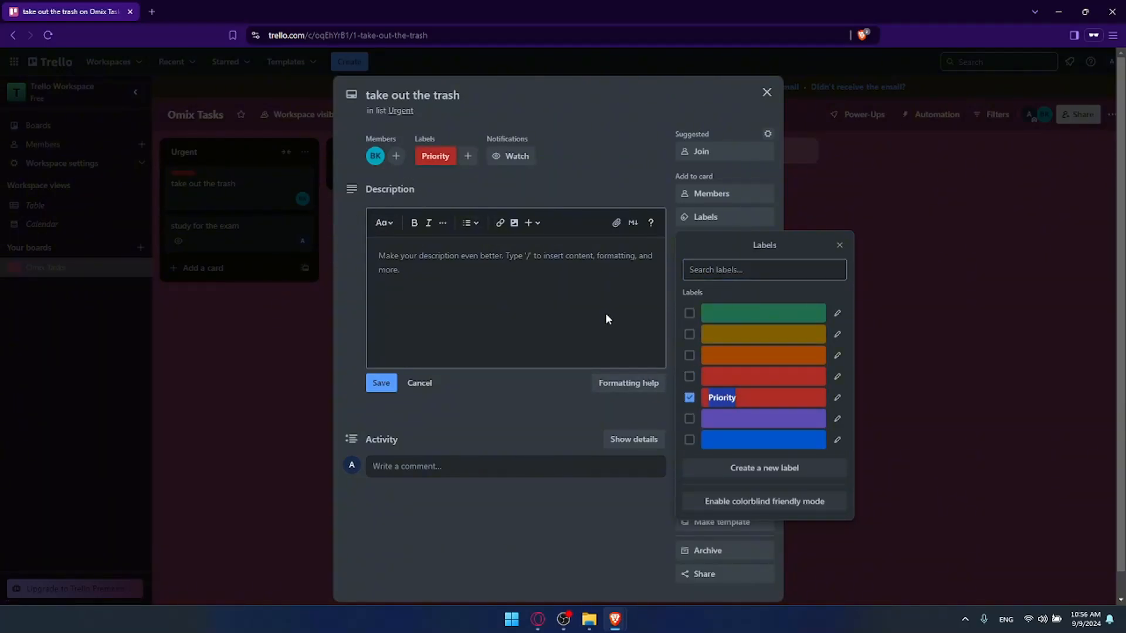
{"action": "left_click", "coordinate": [764, 94]}
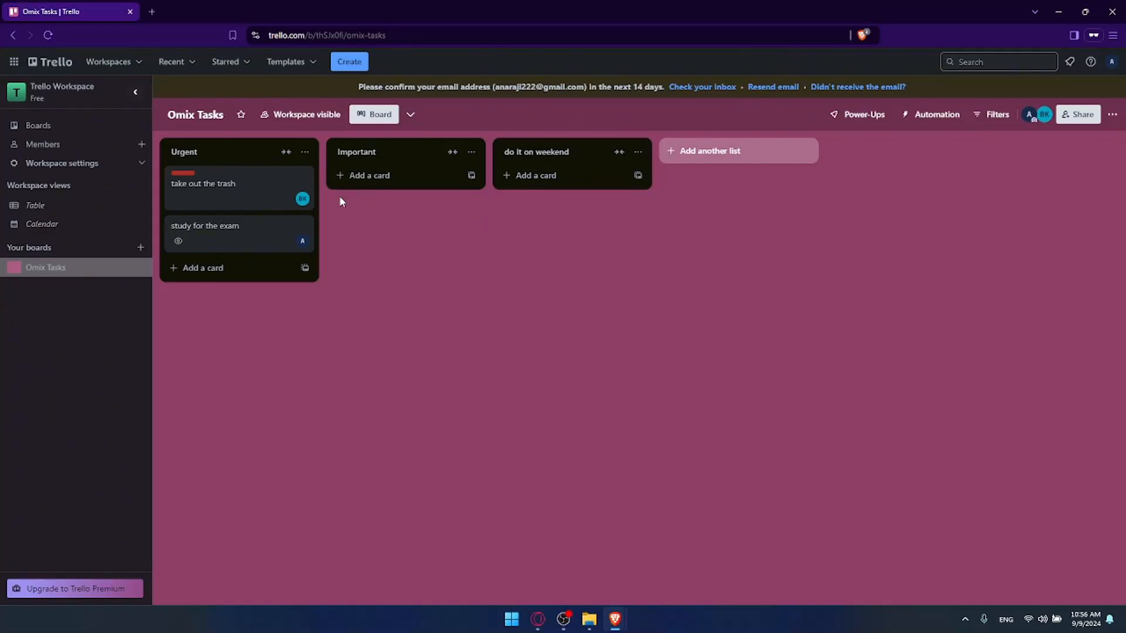
{"action": "left_click", "coordinate": [249, 194]}
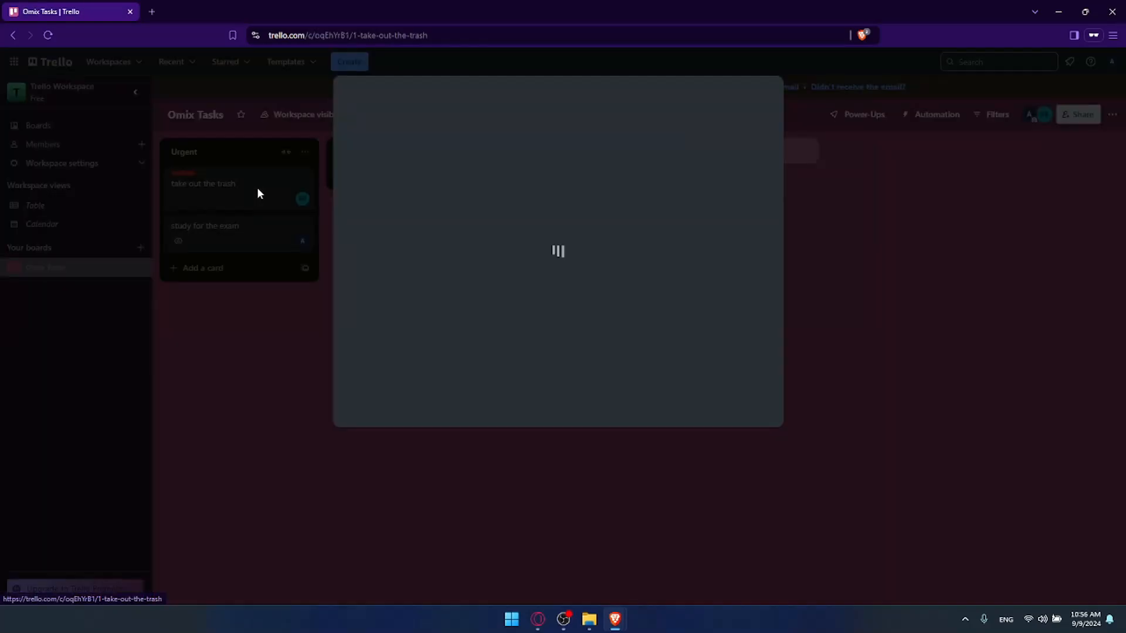
{"action": "left_click", "coordinate": [278, 308]}
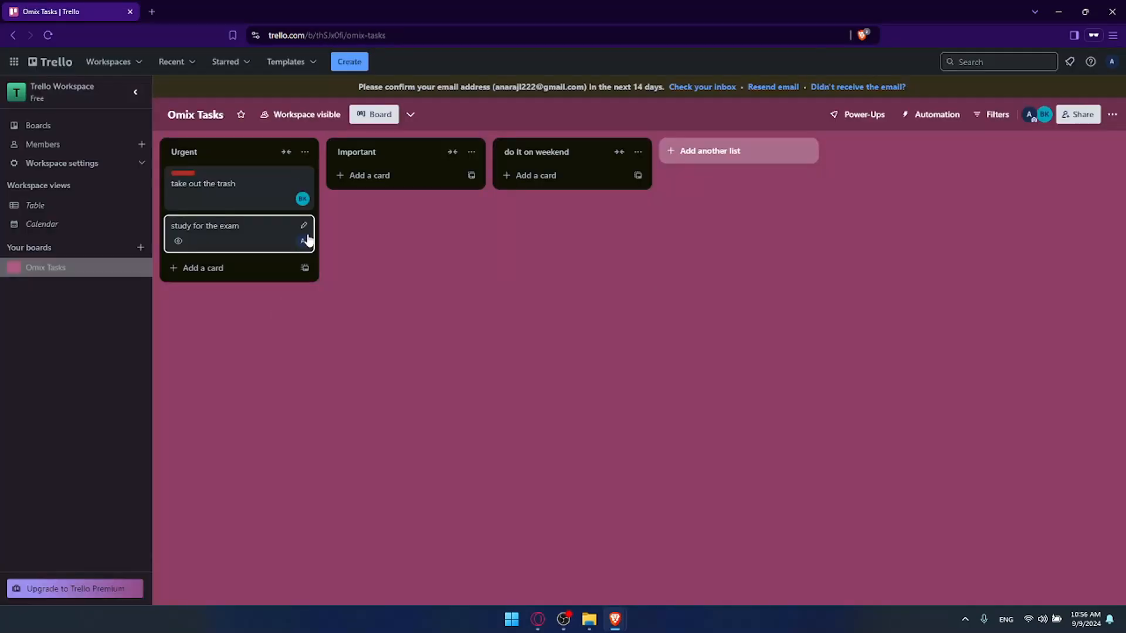
Step: Add a card named "put a new plastic bag" to the Important list
{"action": "left_click", "coordinate": [372, 176]}
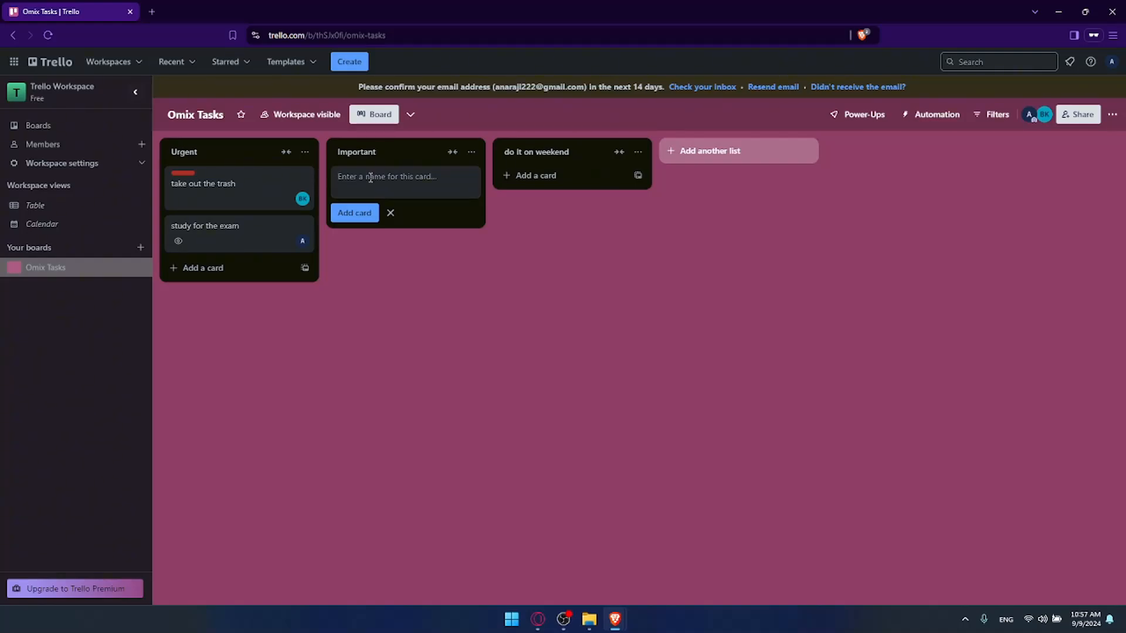
{"action": "type", "text": "put a new plastic bag"}
{"action": "key", "text": "Return"}
Step: Copy the share link of the "take out the trash" card and close the card
{"action": "left_click", "coordinate": [269, 189]}
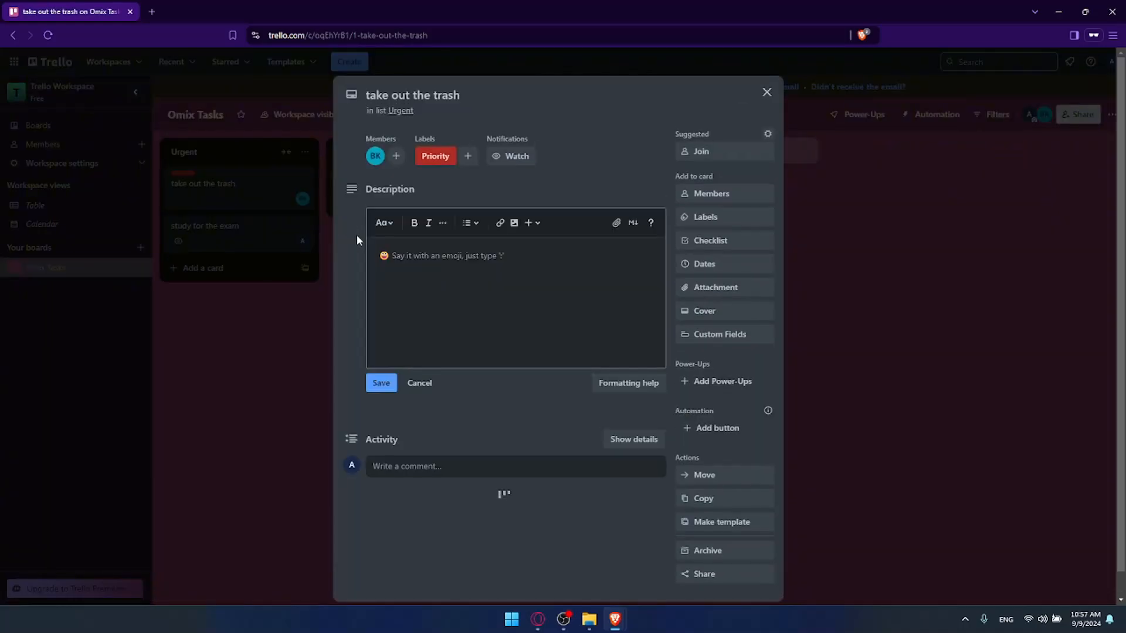
{"action": "left_click", "coordinate": [703, 575]}
{"action": "key", "text": "ctrl+c"}
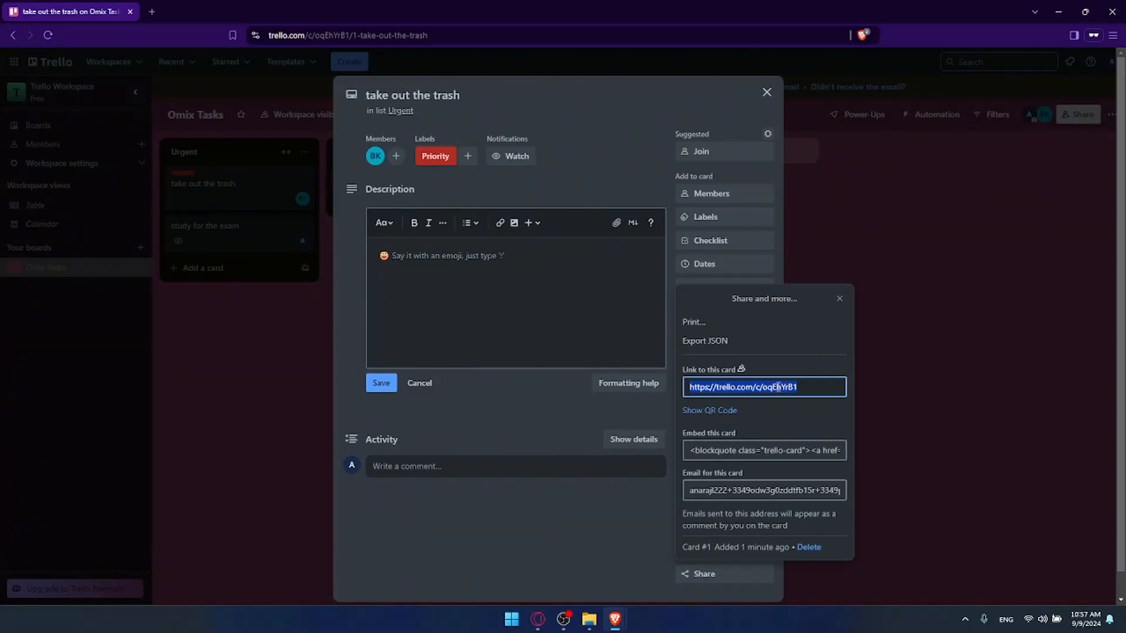
{"action": "key", "text": "Escape"}
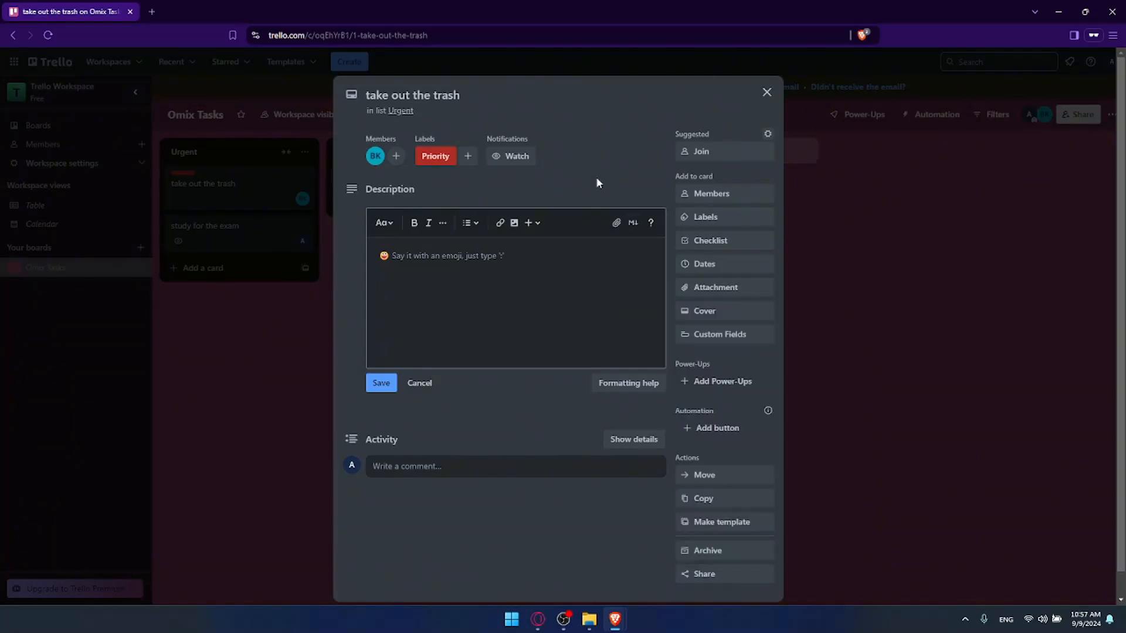
{"action": "key", "text": "Escape"}
Step: Paste the copied card link into the description of the "put a new plastic bag" card and save it
{"action": "left_click", "coordinate": [404, 180]}
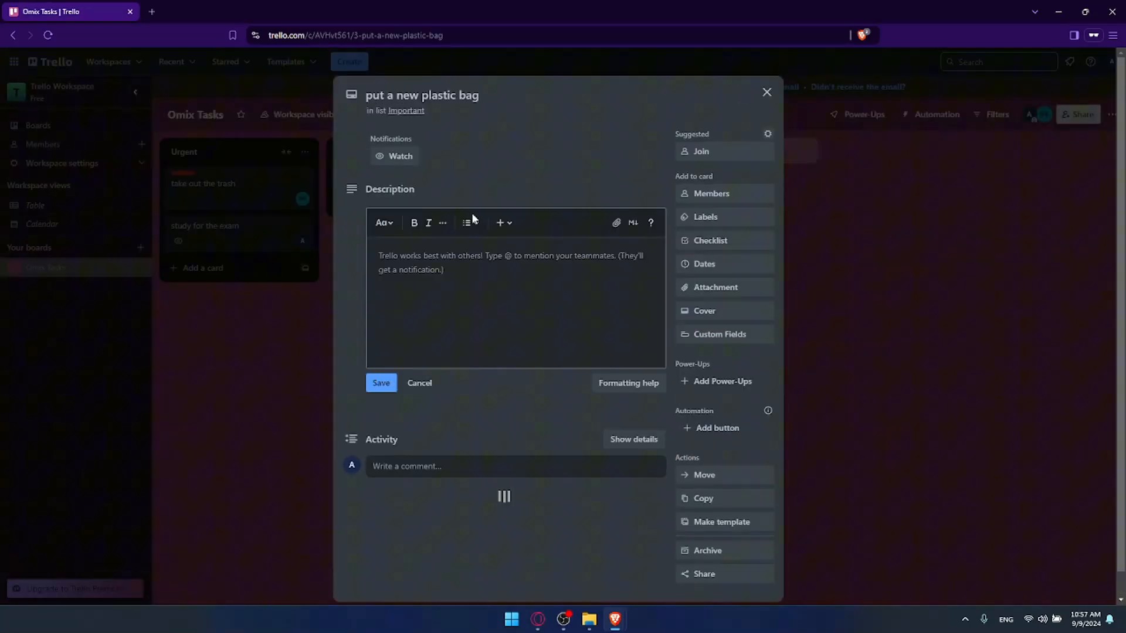
{"action": "left_click", "coordinate": [515, 277]}
{"action": "key", "text": "ctrl+v"}
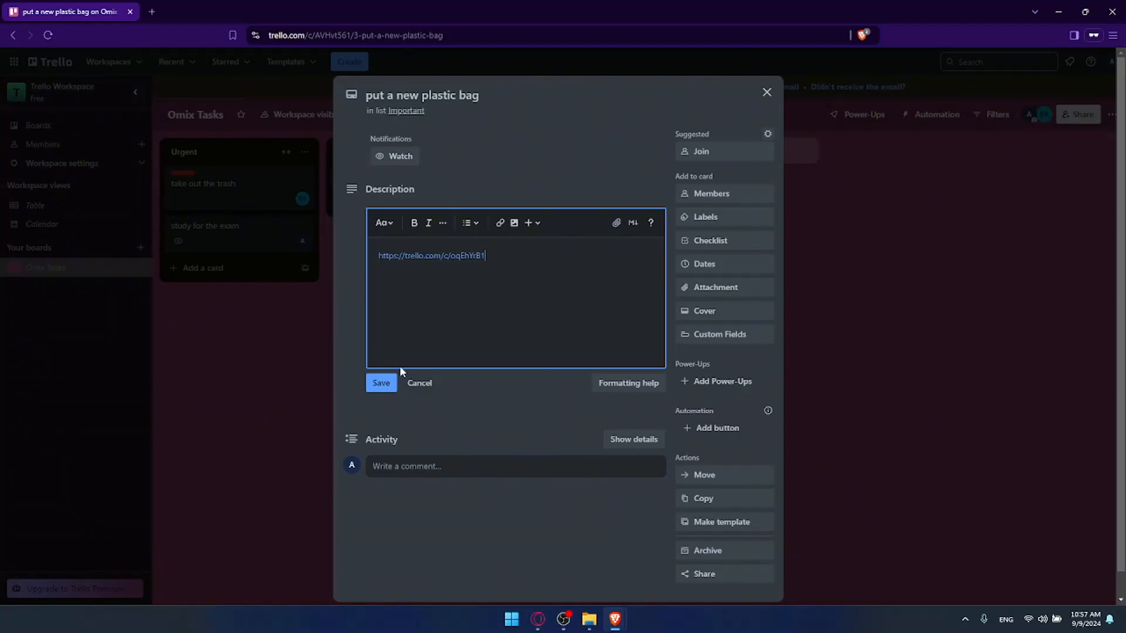
{"action": "left_click", "coordinate": [381, 383]}
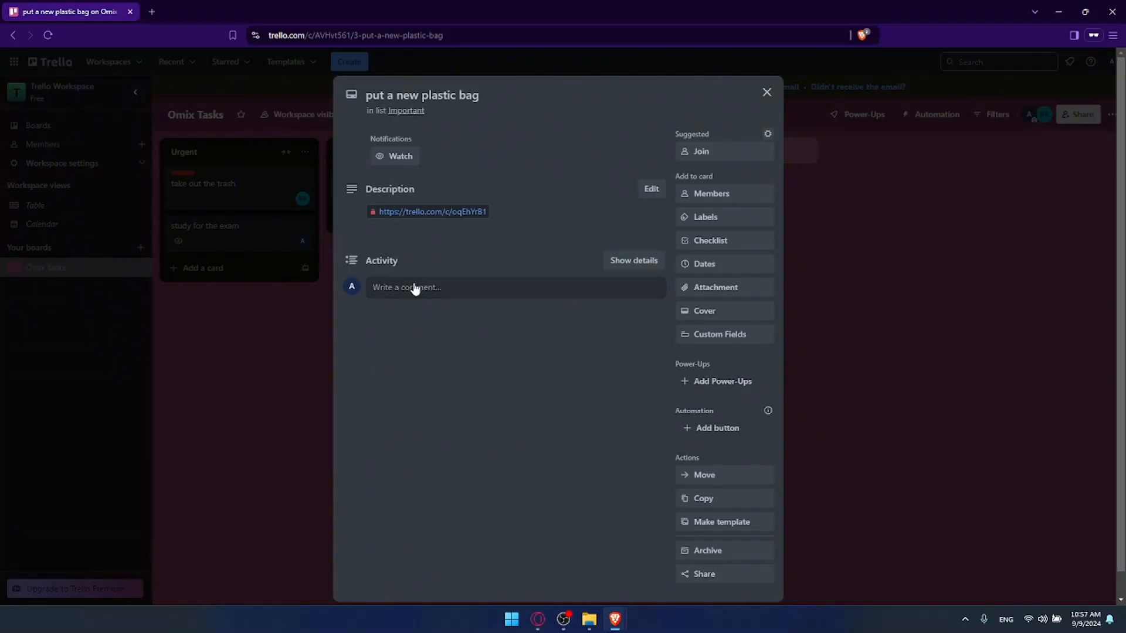
Step: Follow the link in the description to view the linked card, and return to the "put a new plastic bag" card
{"action": "left_click", "coordinate": [434, 212]}
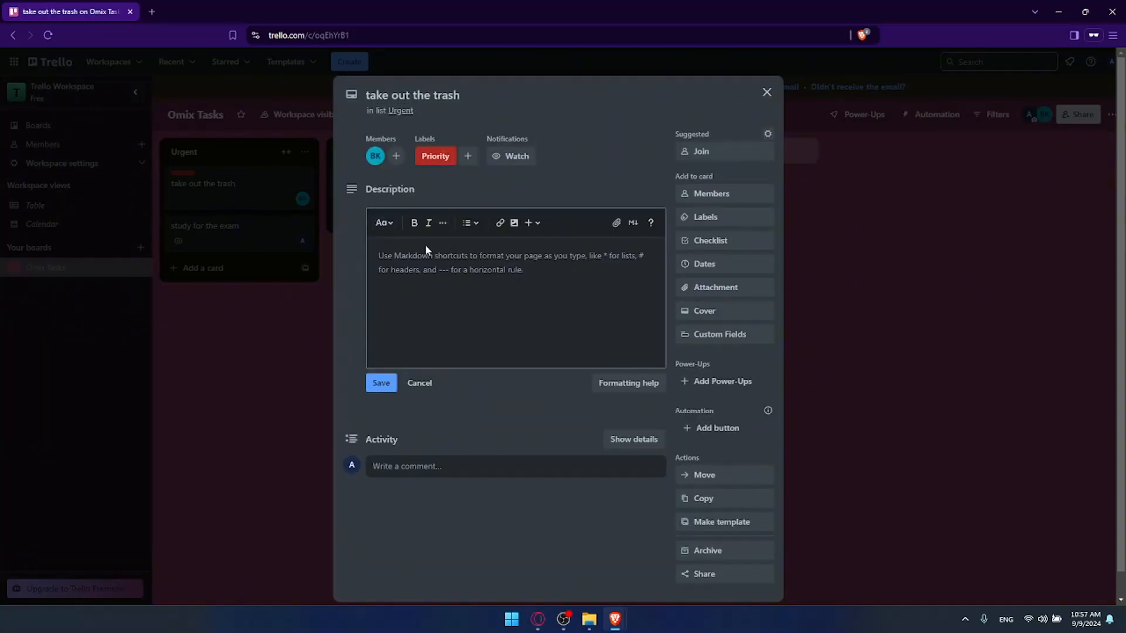
{"action": "left_click", "coordinate": [226, 204]}
{"action": "left_click", "coordinate": [385, 191]}
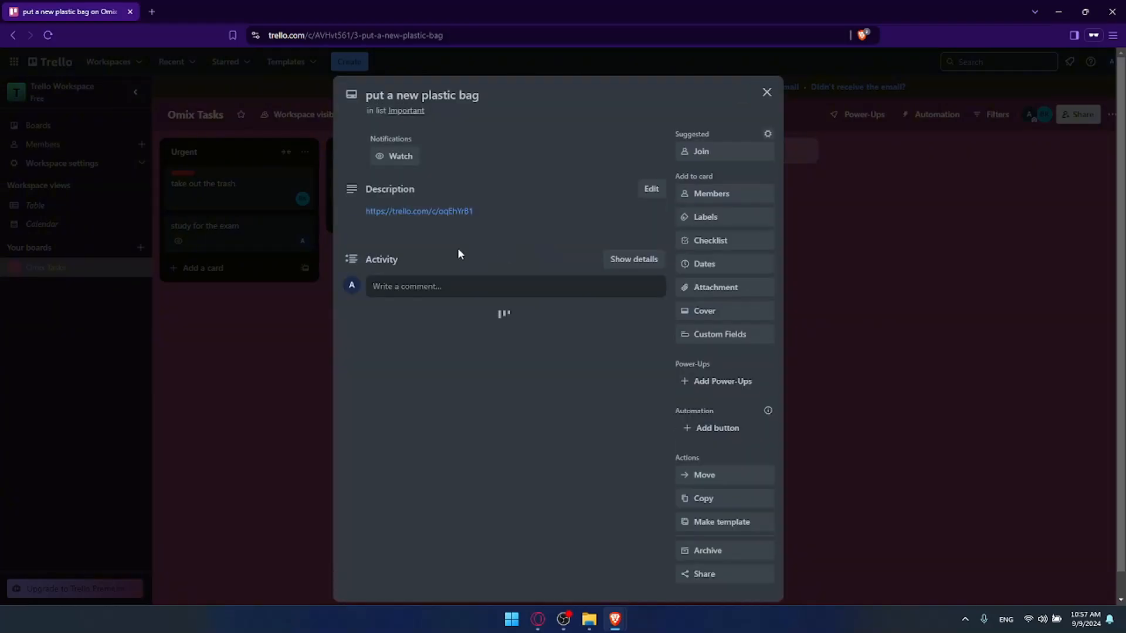
Step: Replace the description of the "put a new plastic bag" card with a fresh paste of the copied link and save it
{"action": "left_click", "coordinate": [651, 189]}
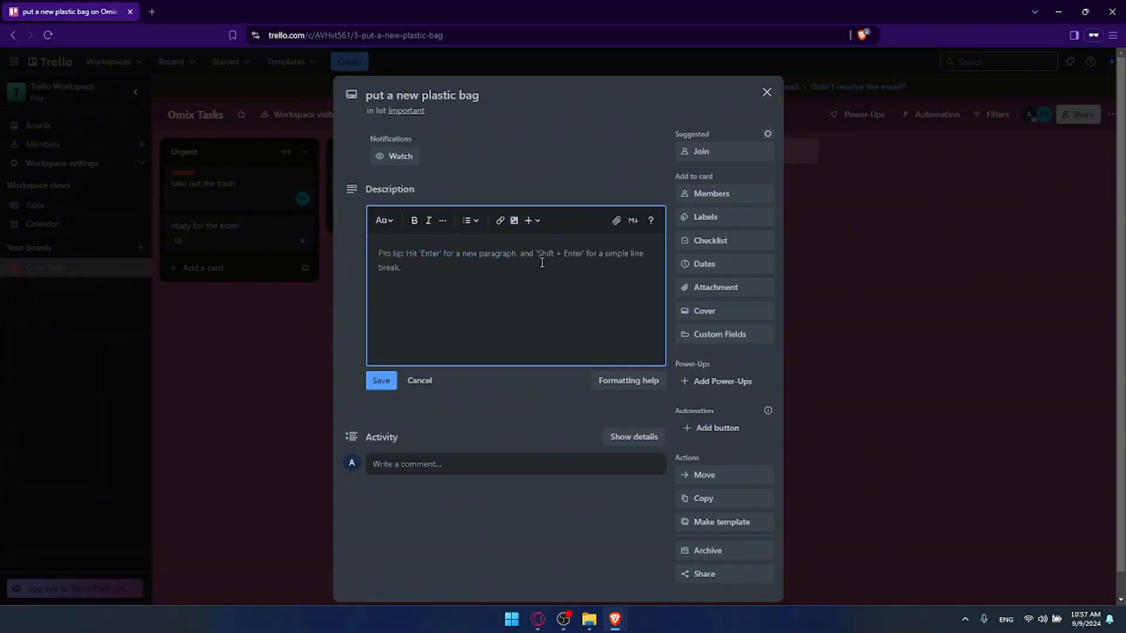
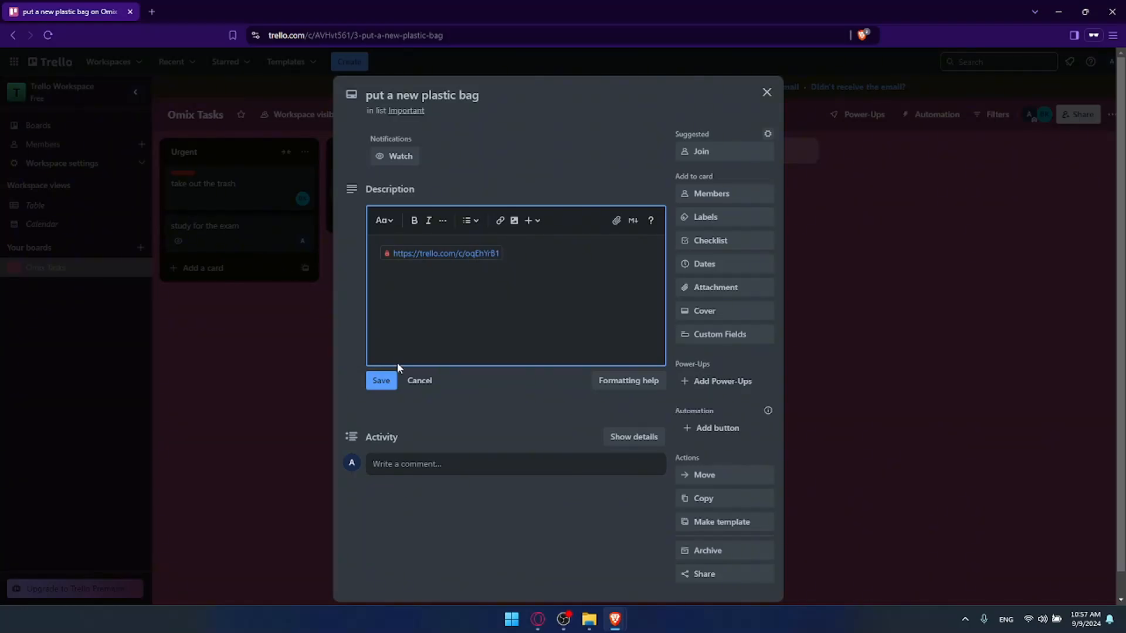
{"action": "left_click", "coordinate": [382, 381]}
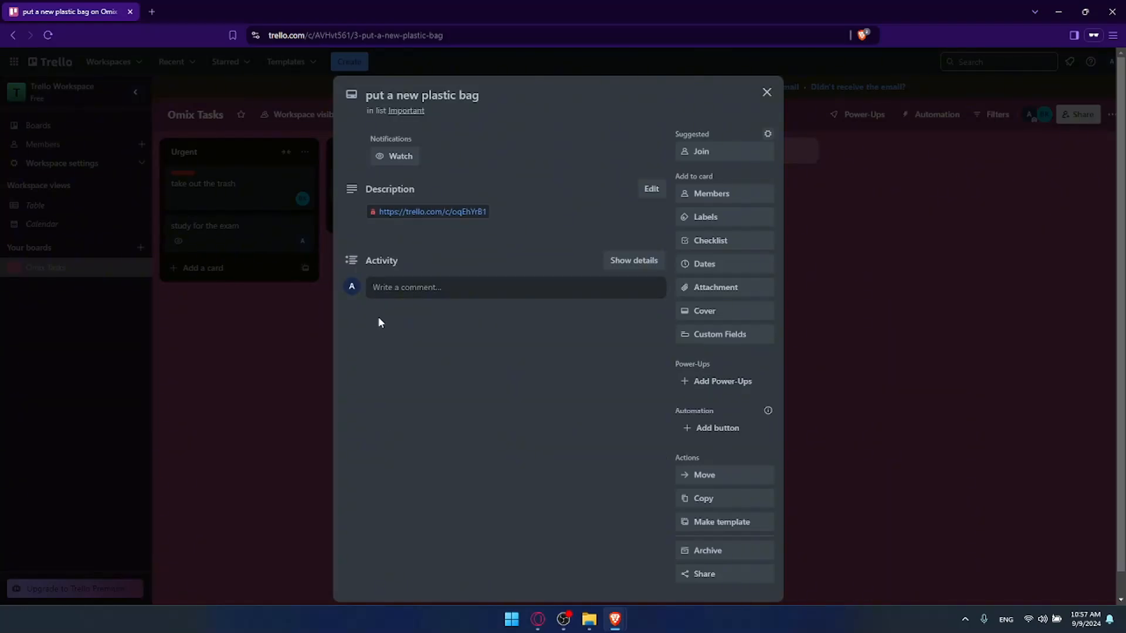
Step: Close the "put a new plastic bag" card without adding a checklist, and close the Trello board's browser tab
{"action": "key", "text": "minus"}
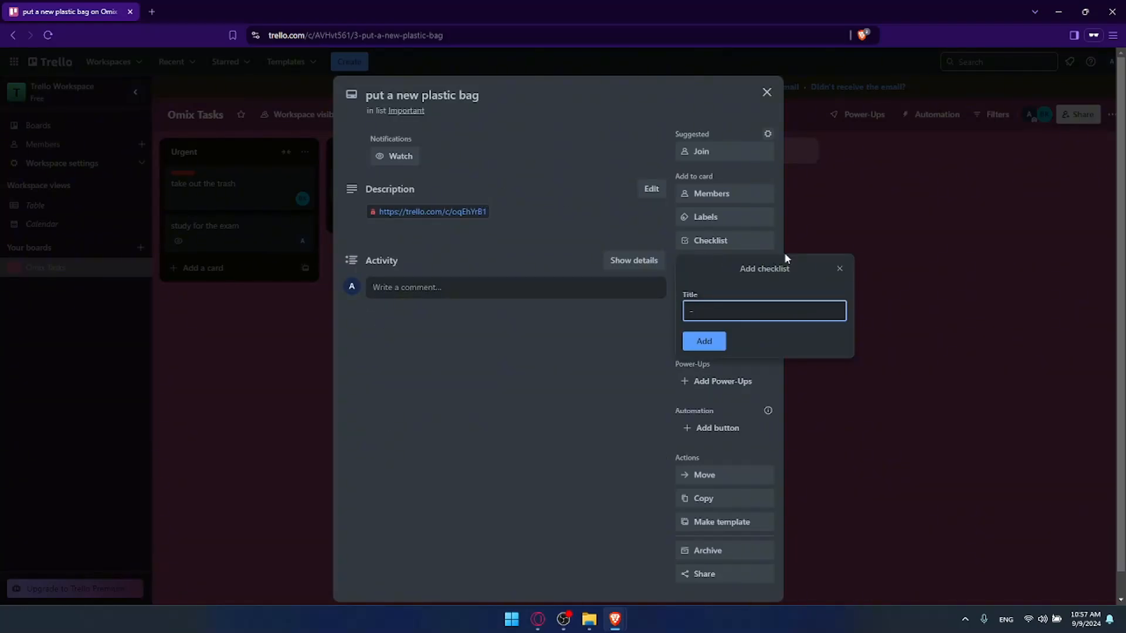
{"action": "left_click", "coordinate": [840, 268]}
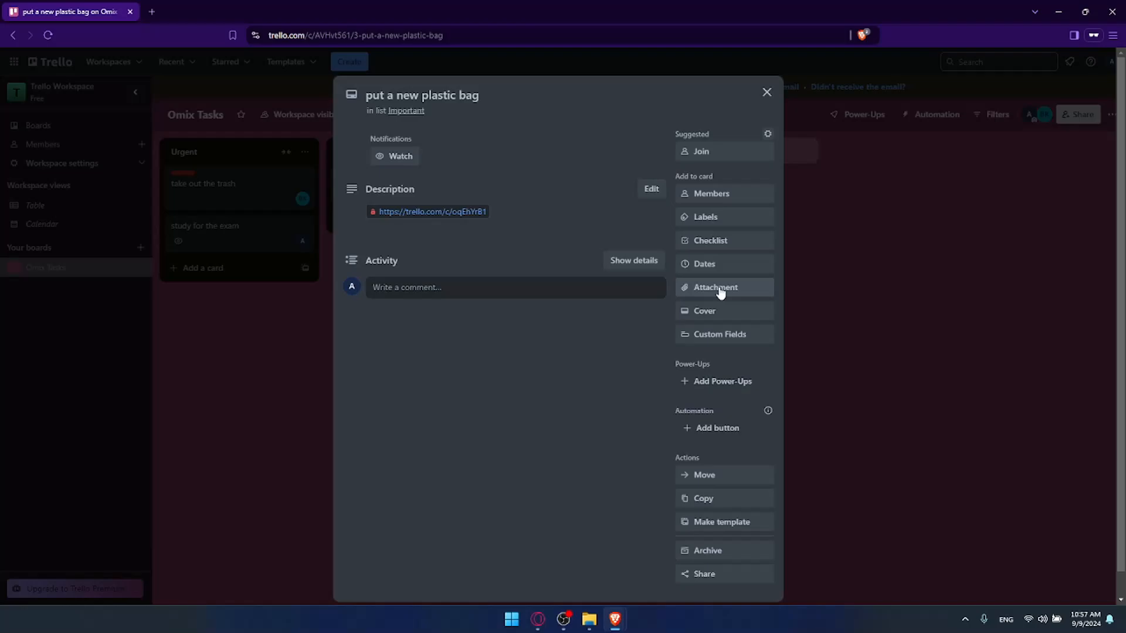
{"action": "left_click", "coordinate": [766, 92]}
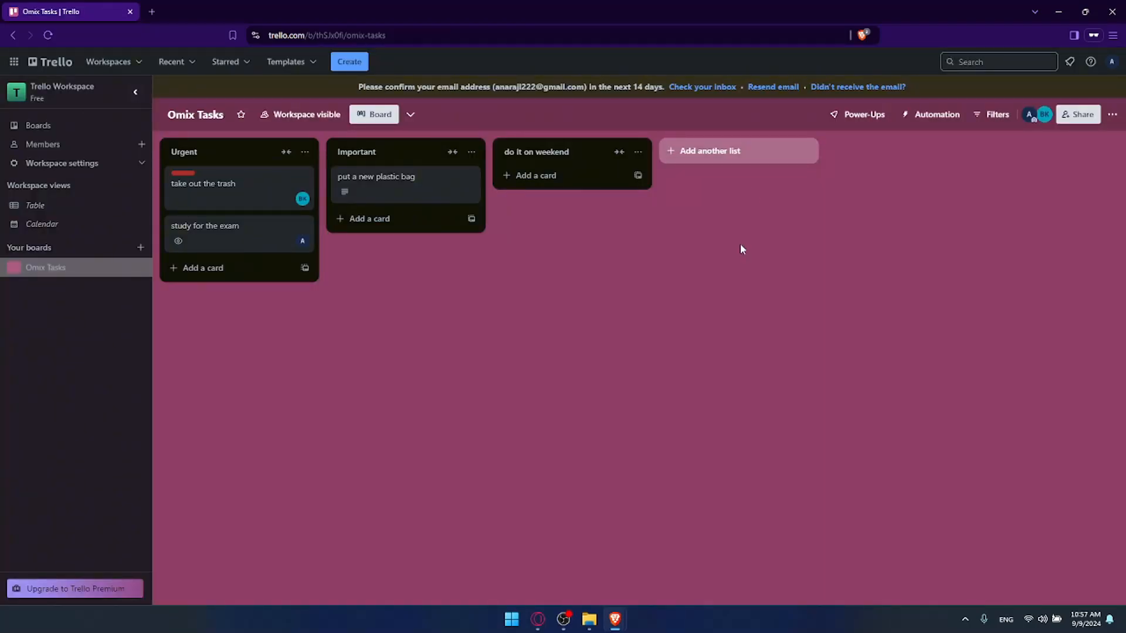
{"action": "left_click", "coordinate": [130, 11]}
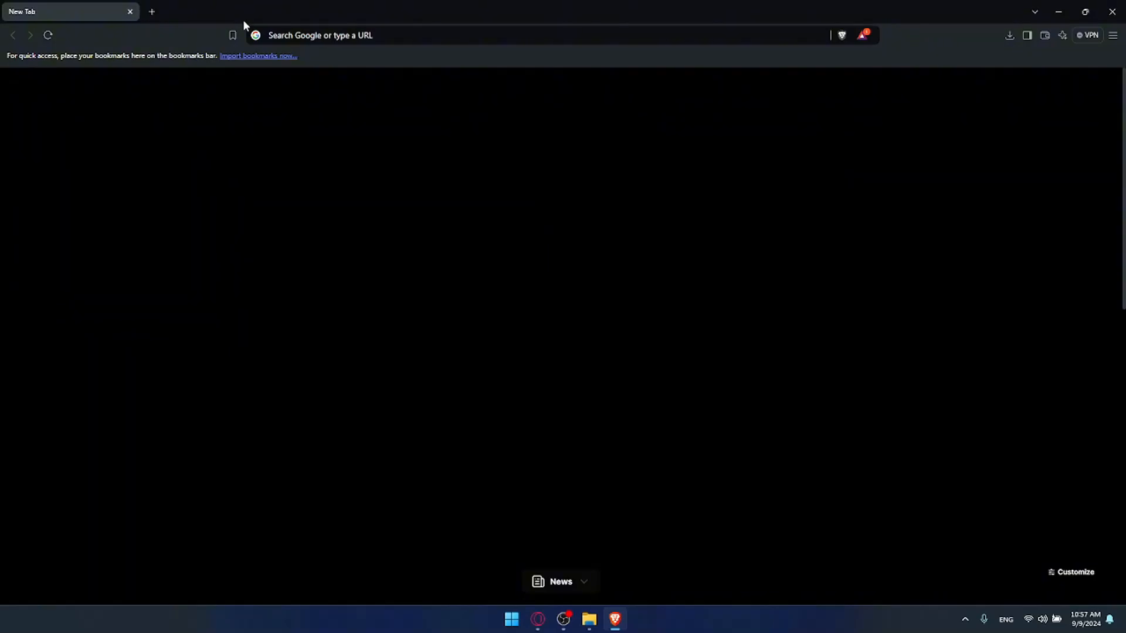